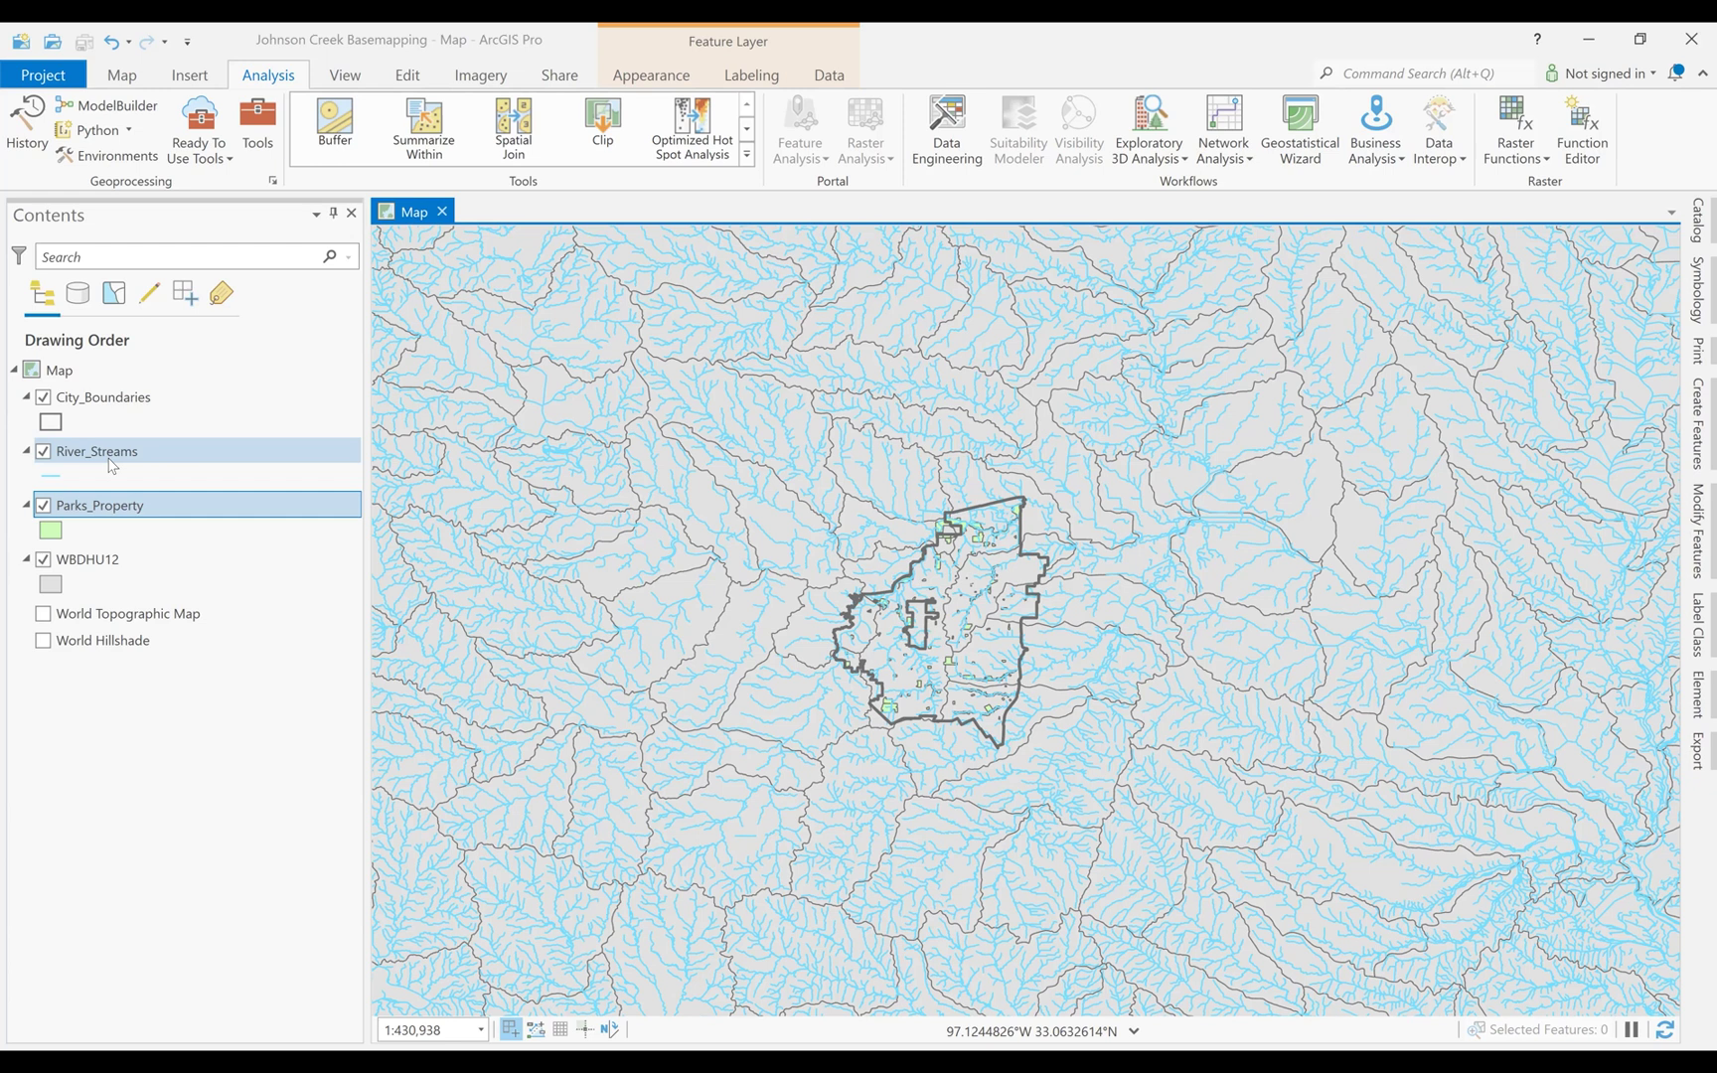
Select the City_Boundaries, Parks_Property and WBDHU12 layers in Contents, checking WBDHU12's layer options
click(91, 402)
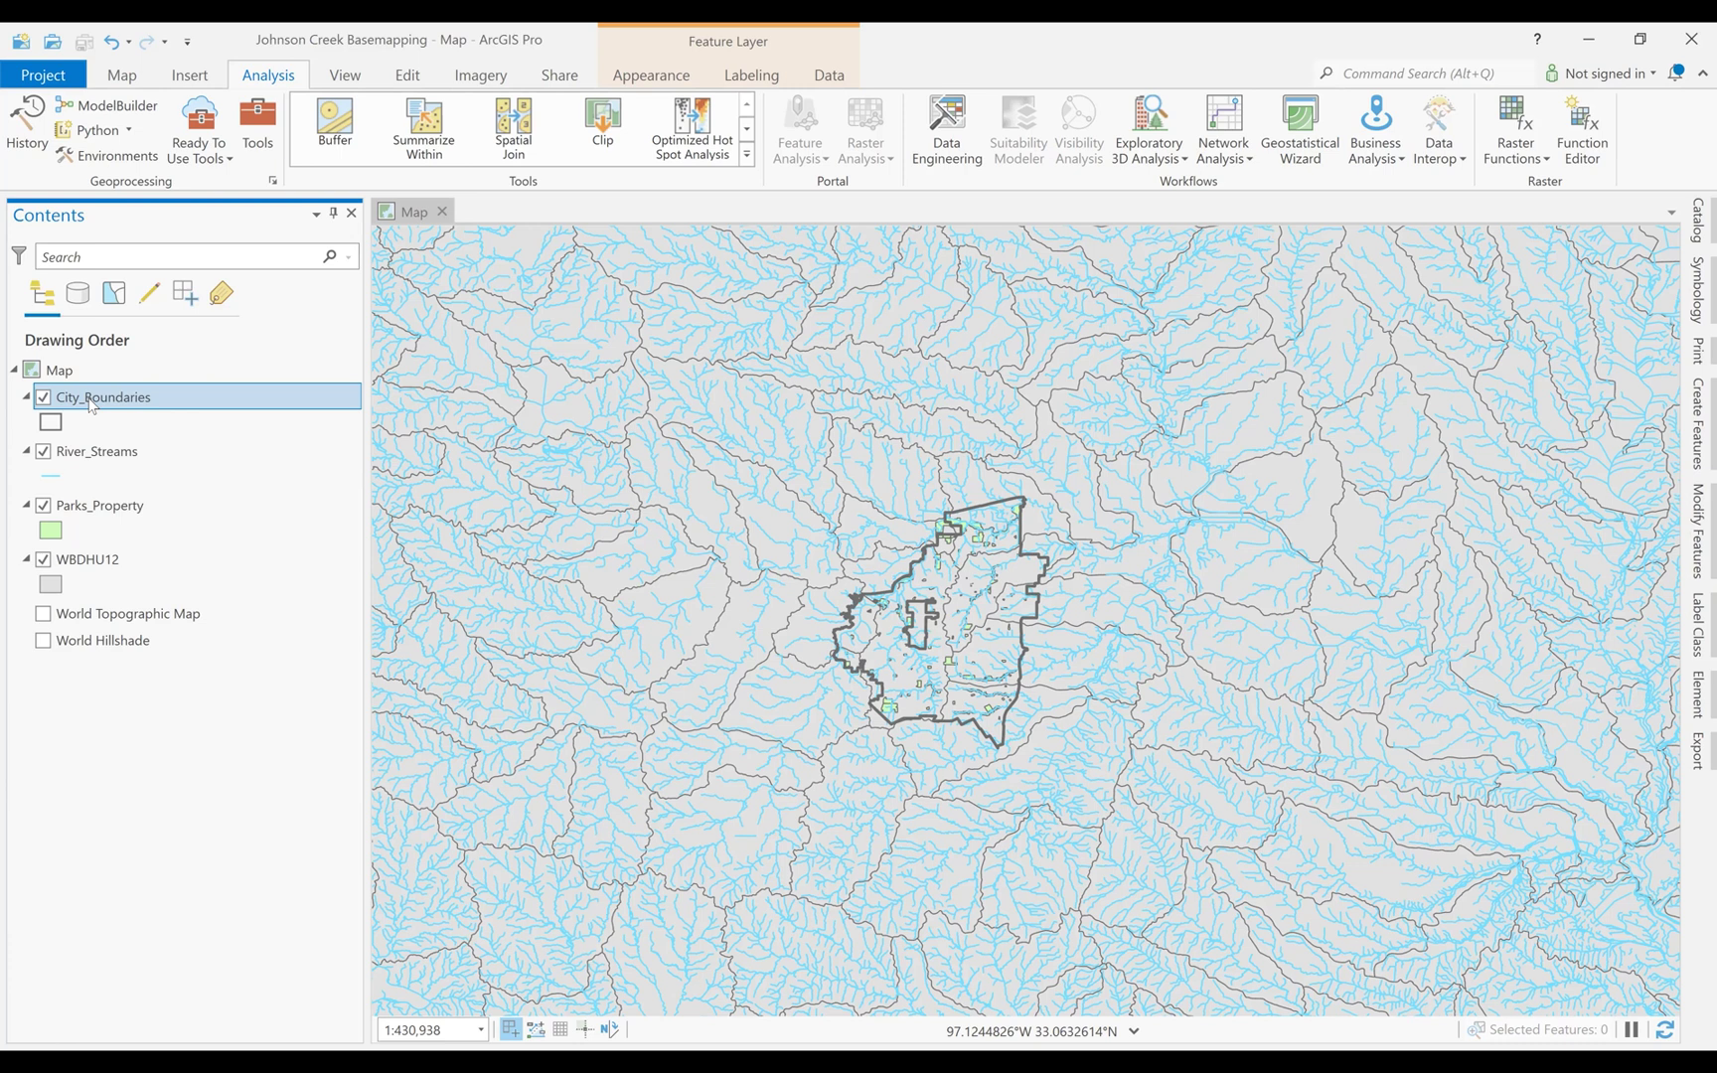
click(90, 509)
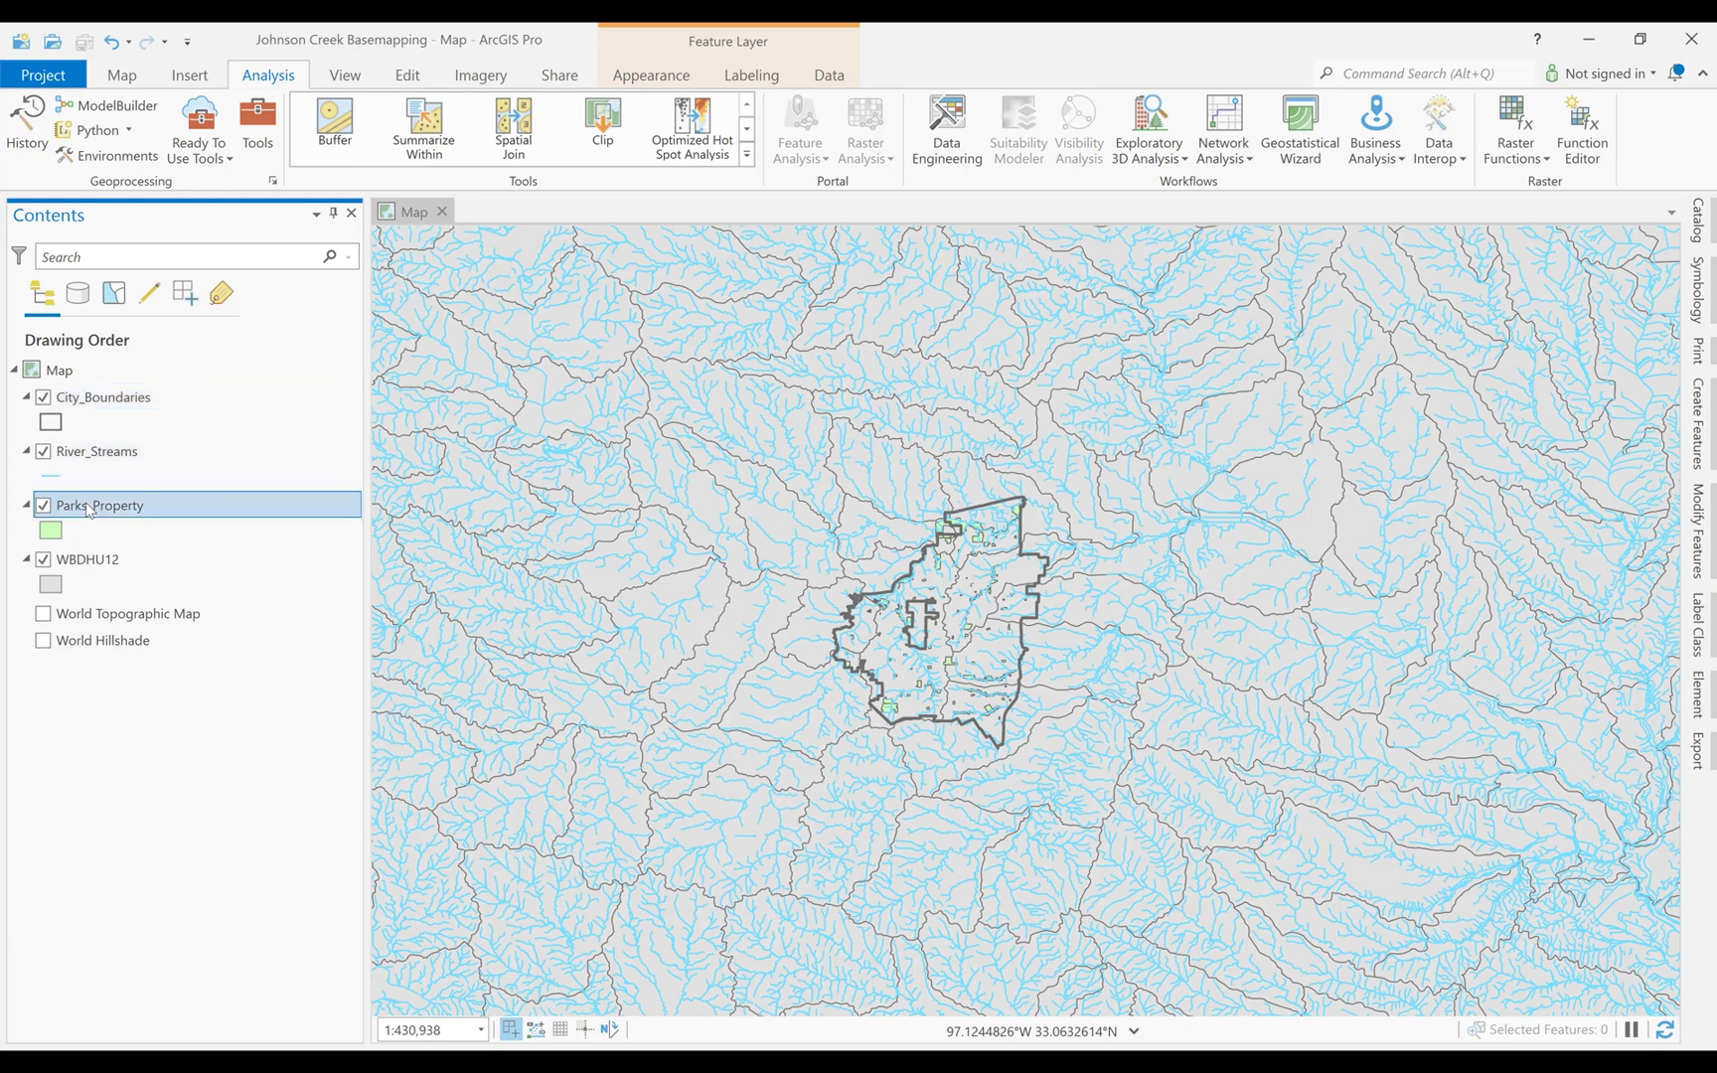
click(89, 559)
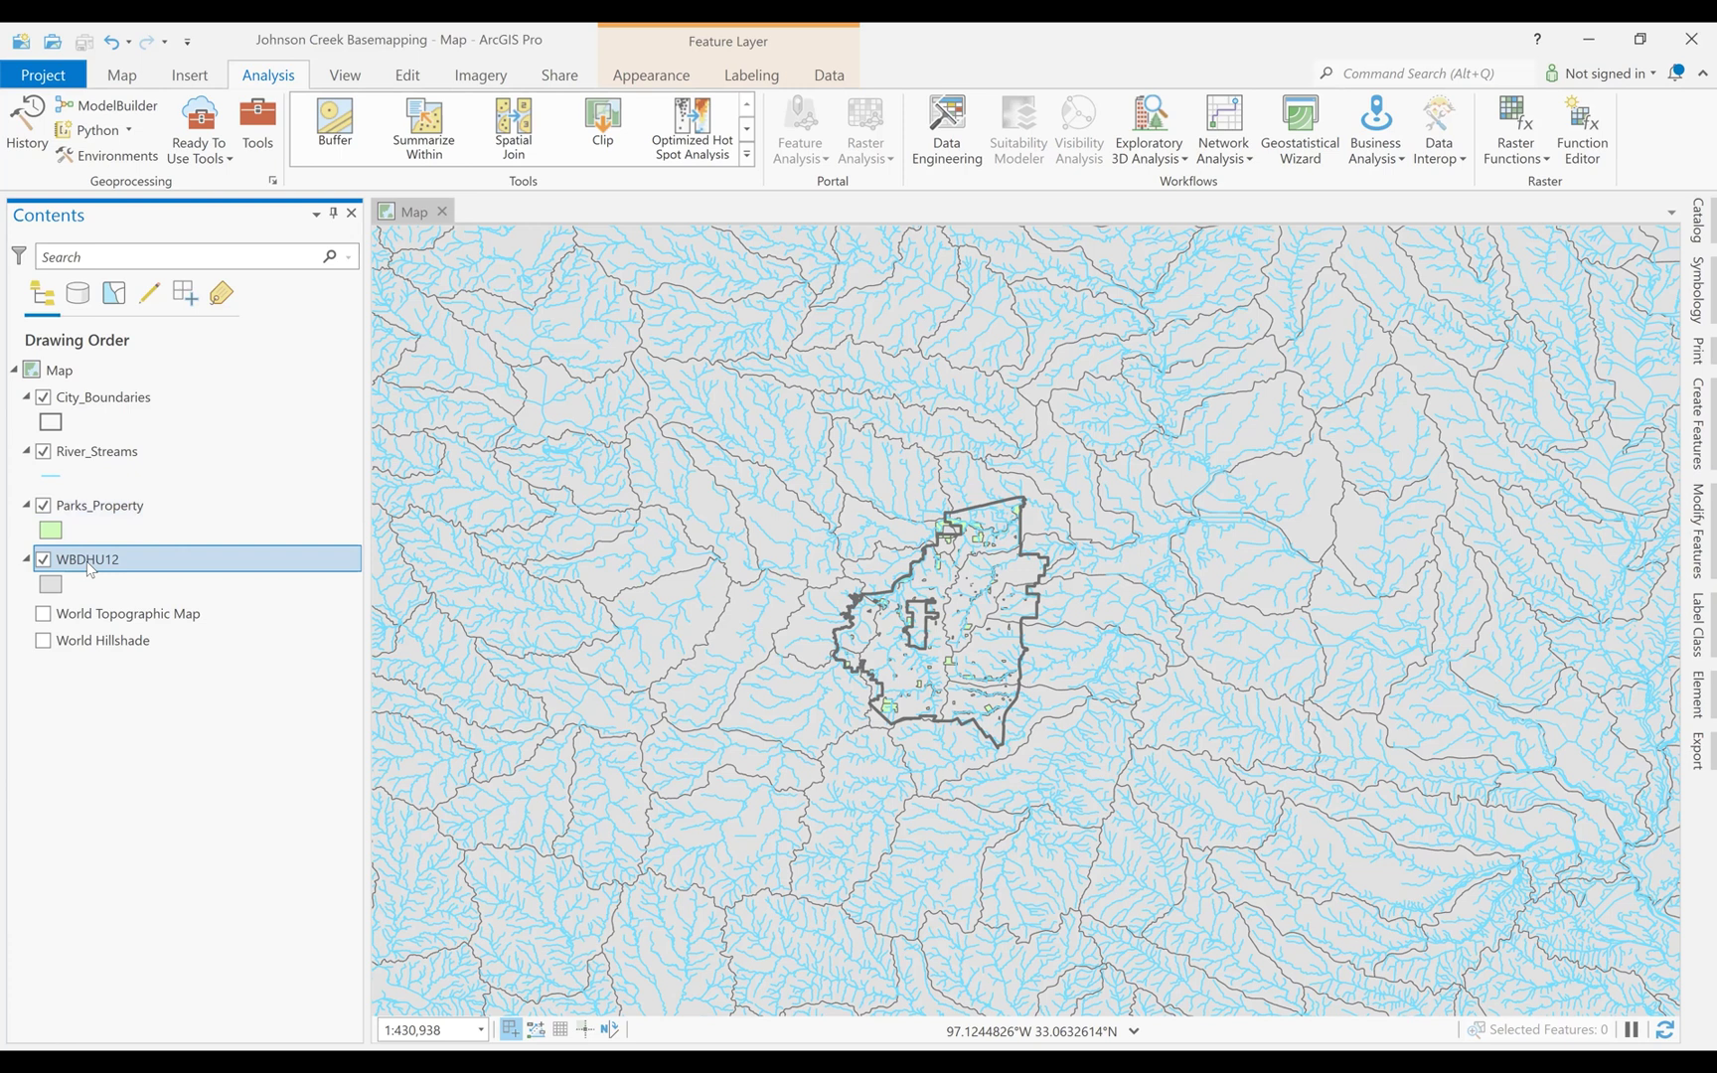
right_click(89, 567)
click(43, 706)
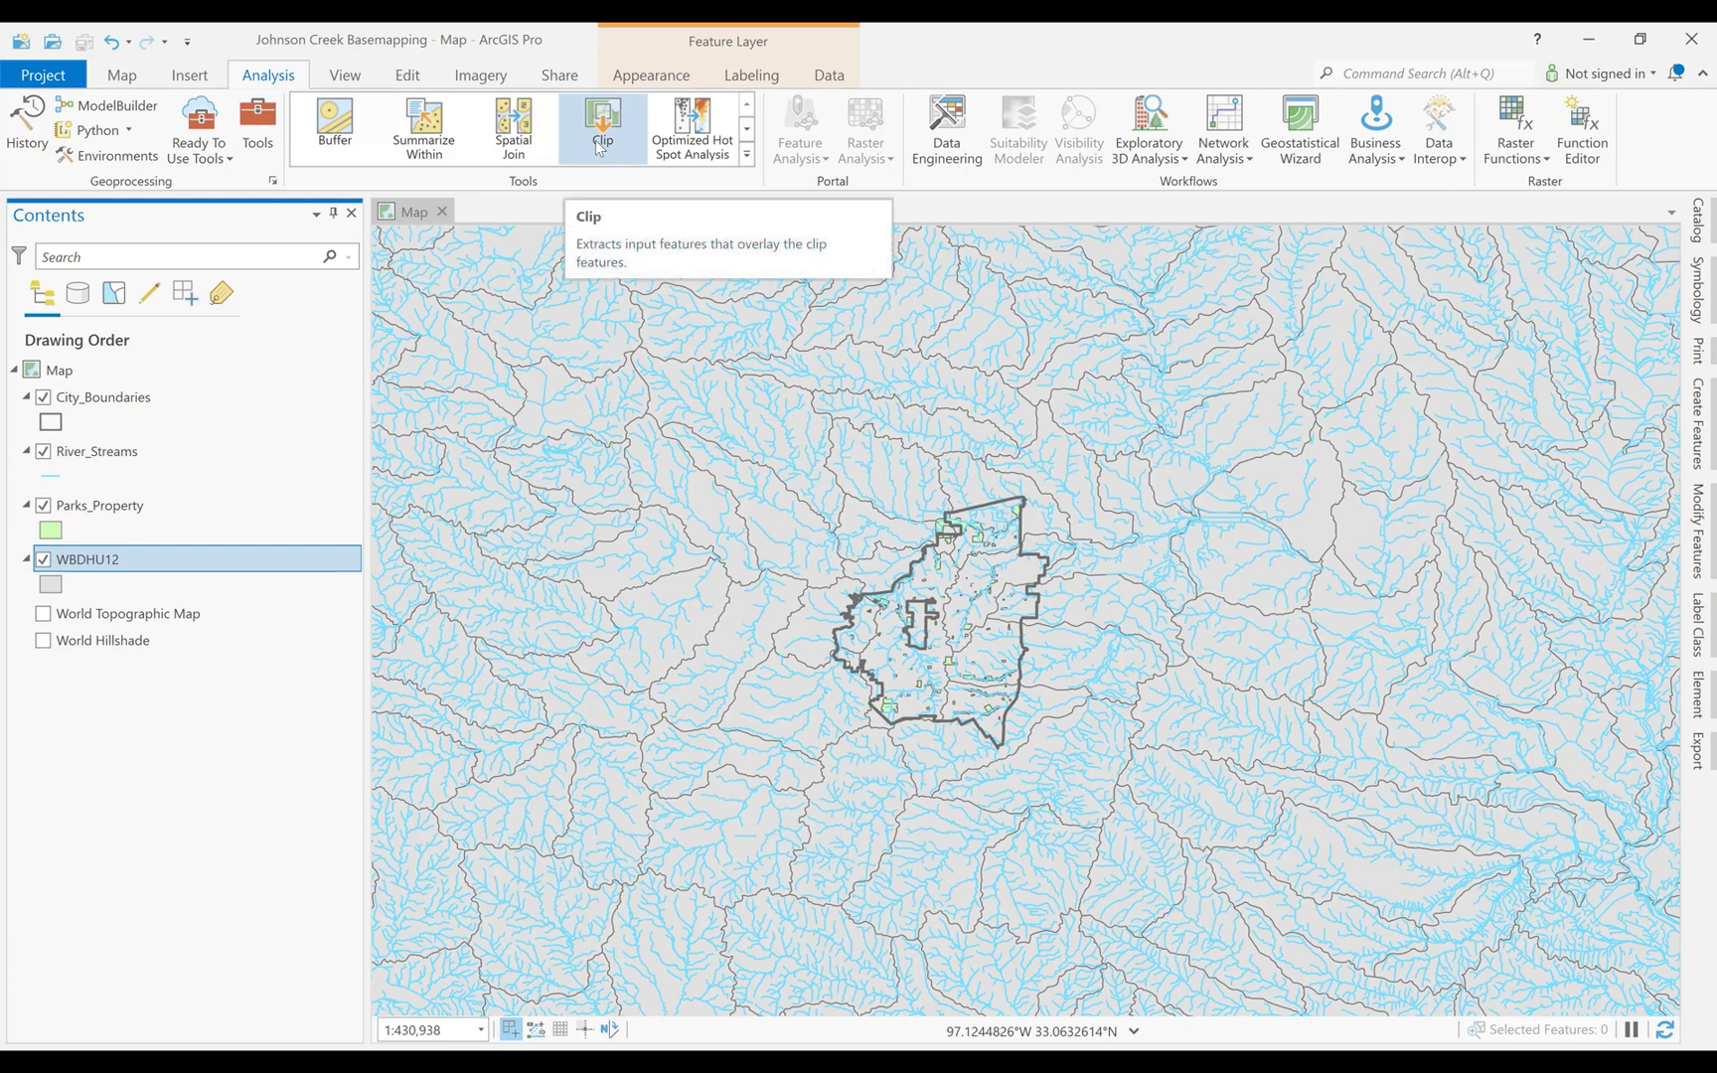
Search the Geoprocessing tools for 'clip'
click(258, 129)
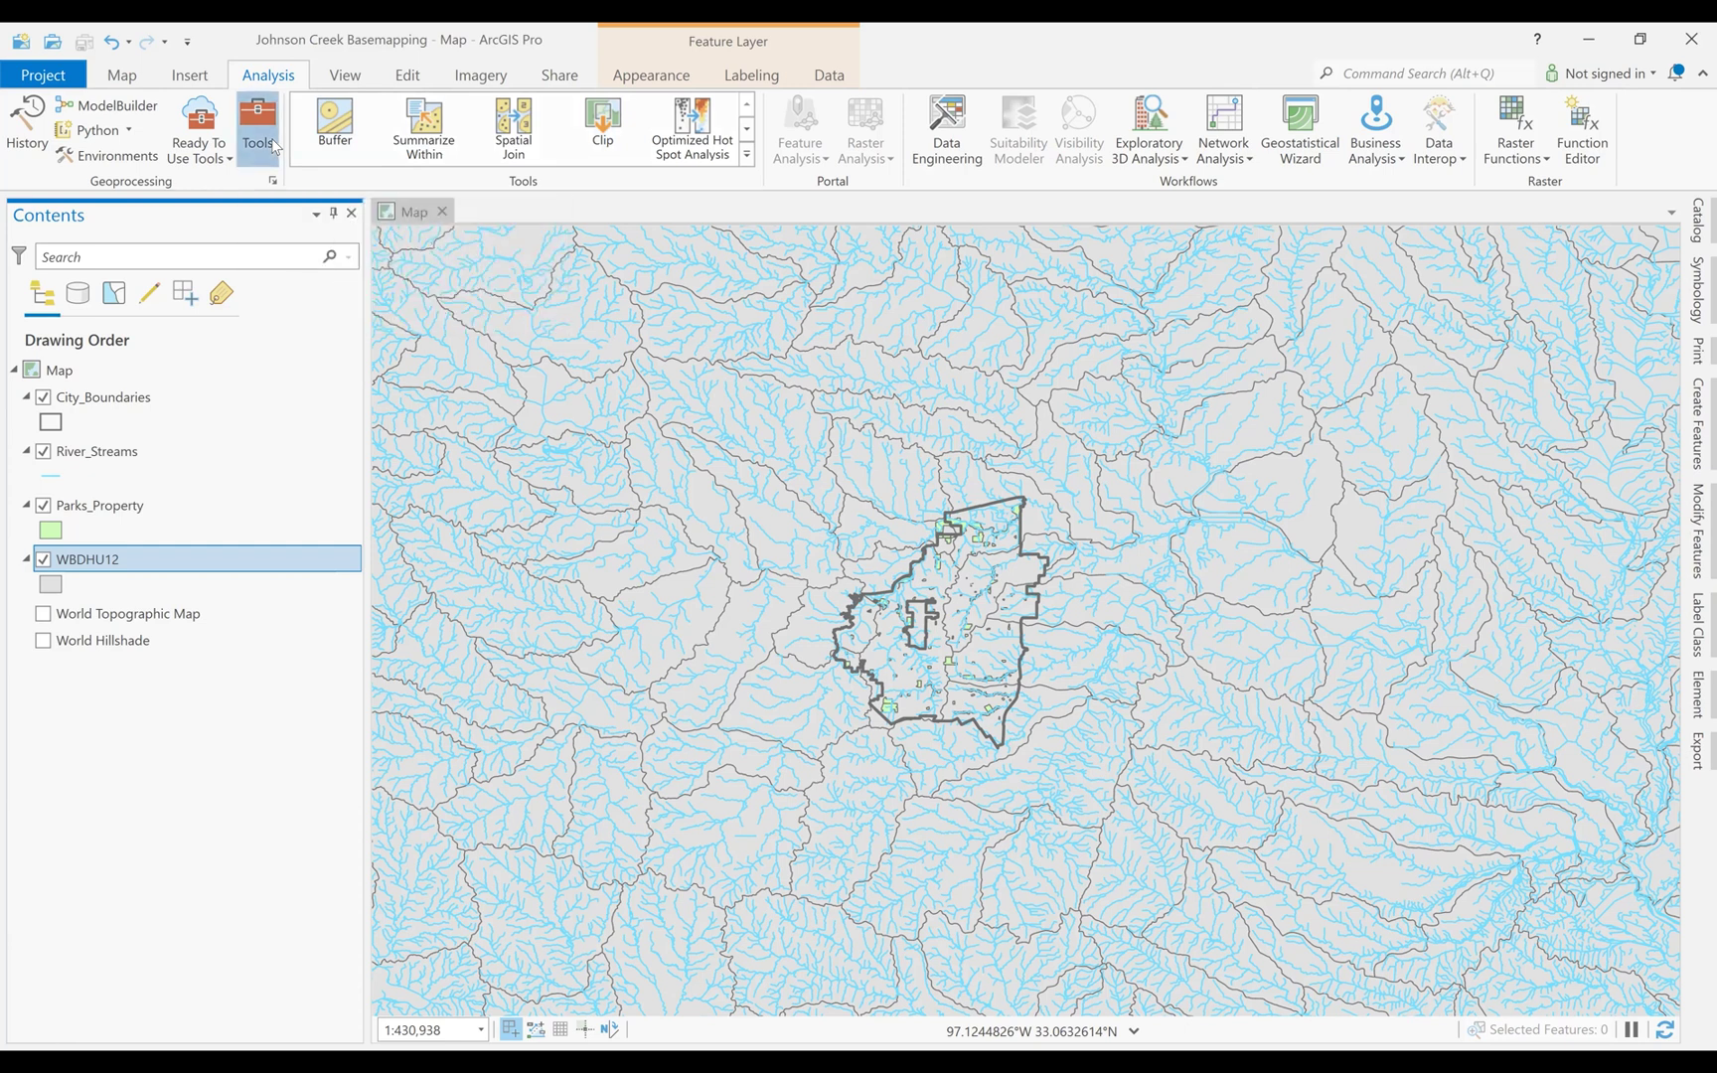
click(1232, 254)
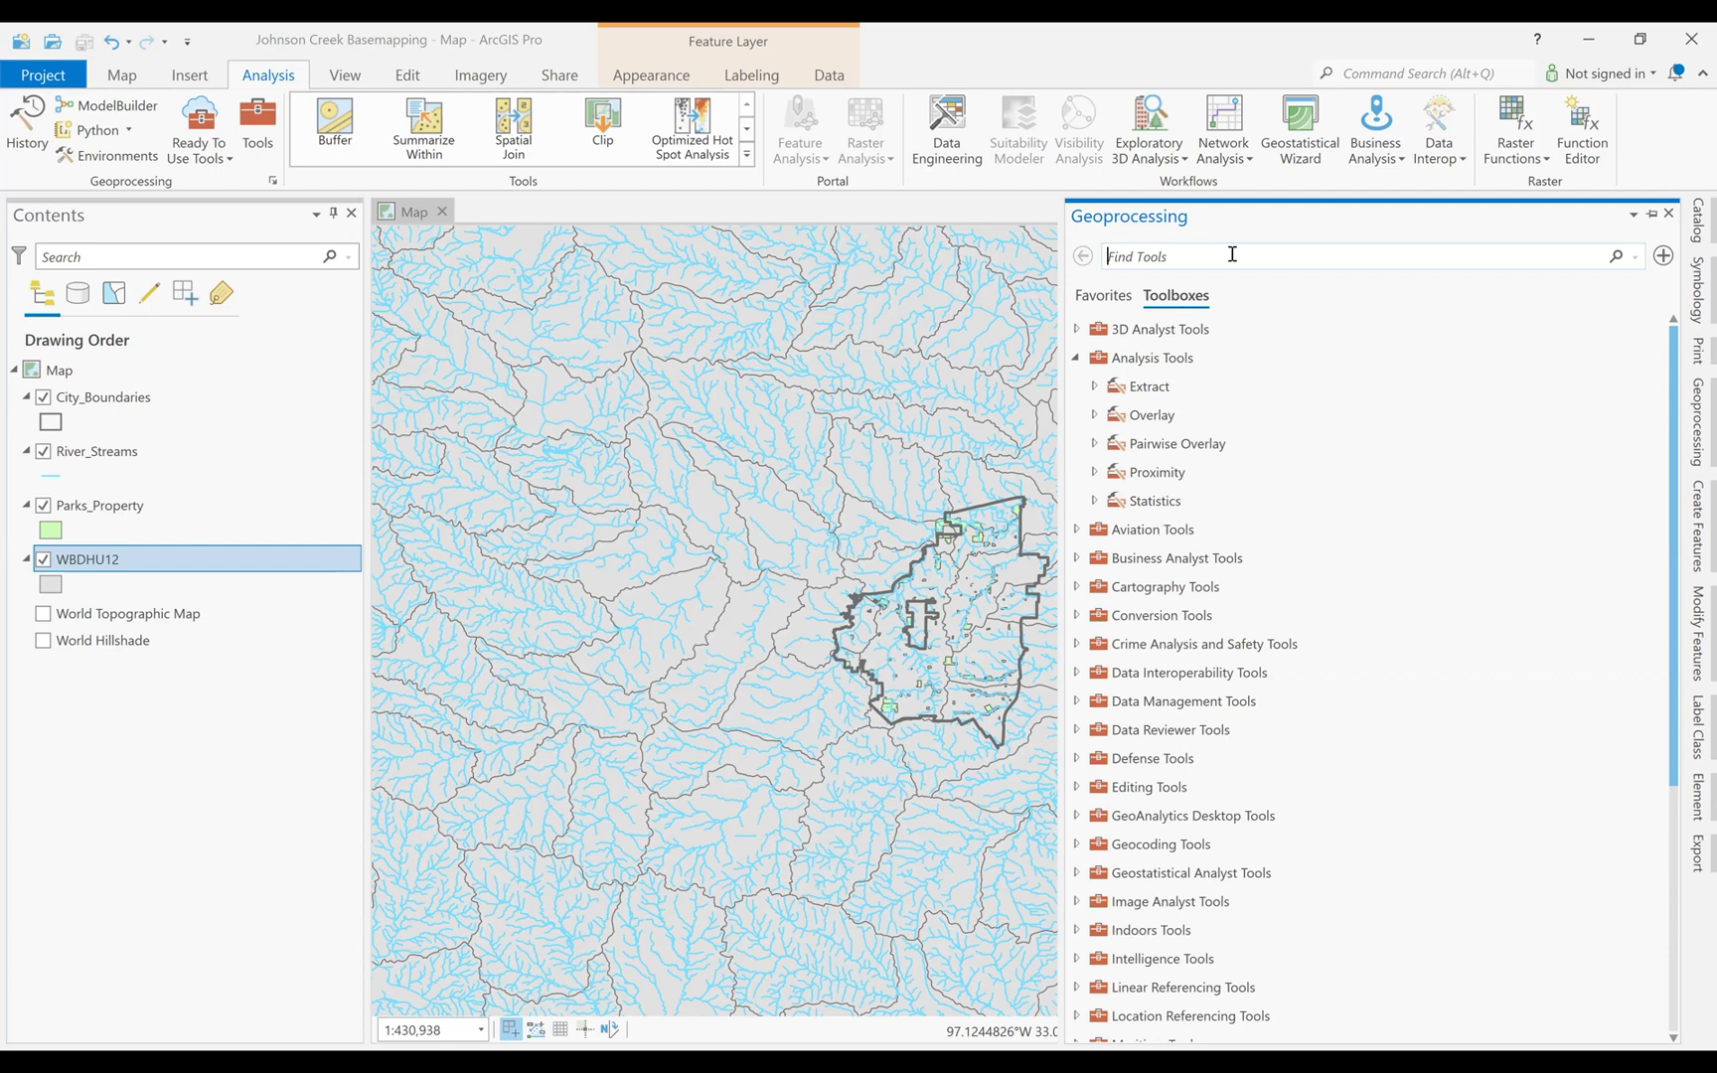
text(cli)
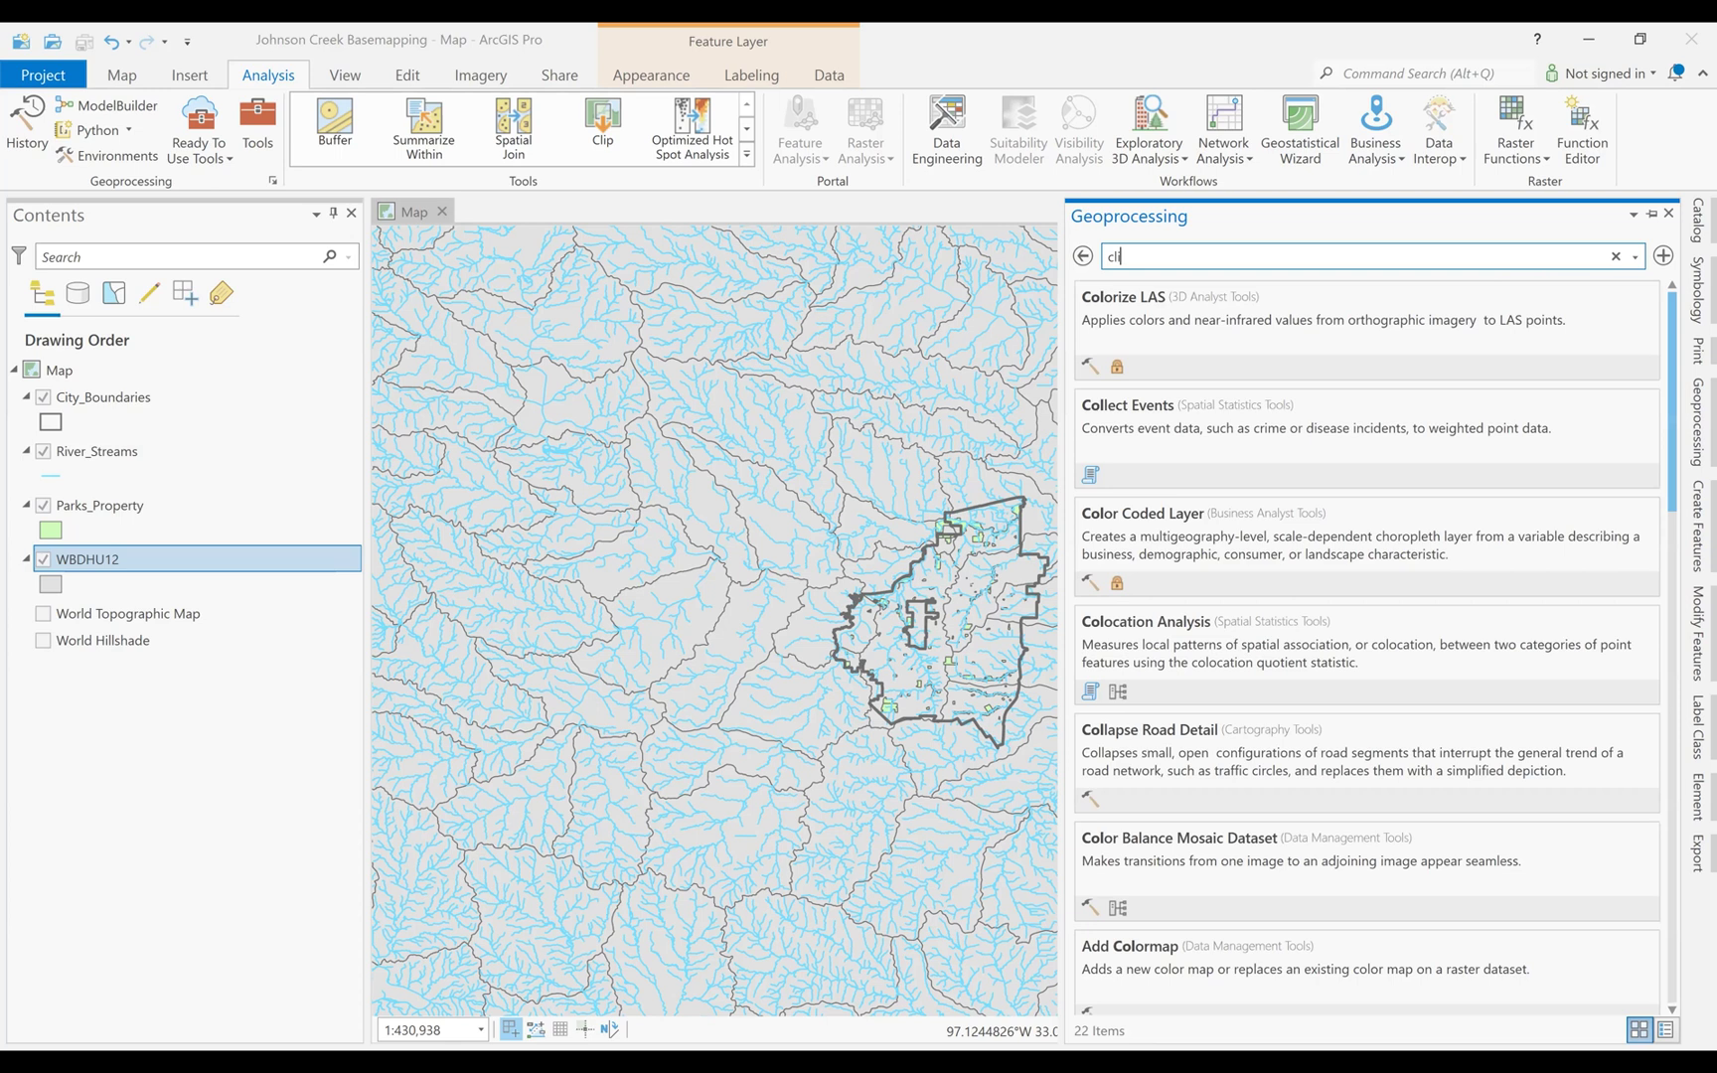
text(p)
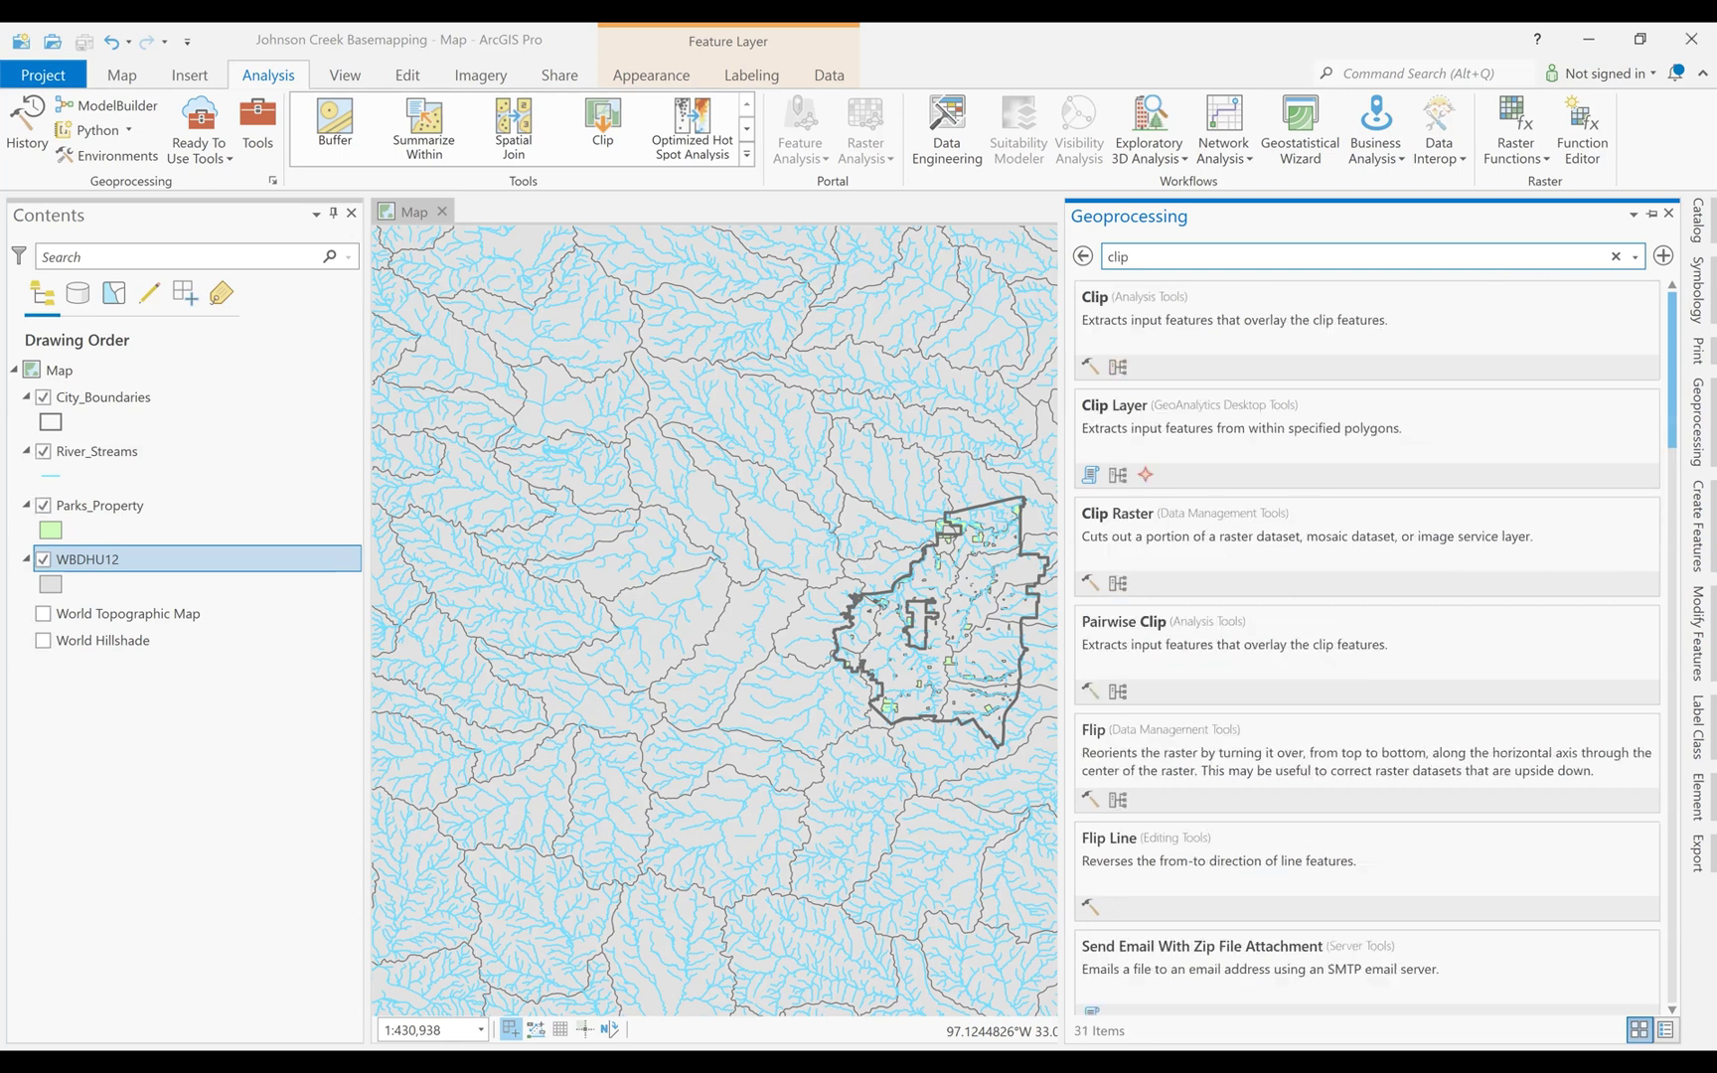
Open the Clip tool with River_Streams as input features and City_Boundaries as clip features
click(1148, 314)
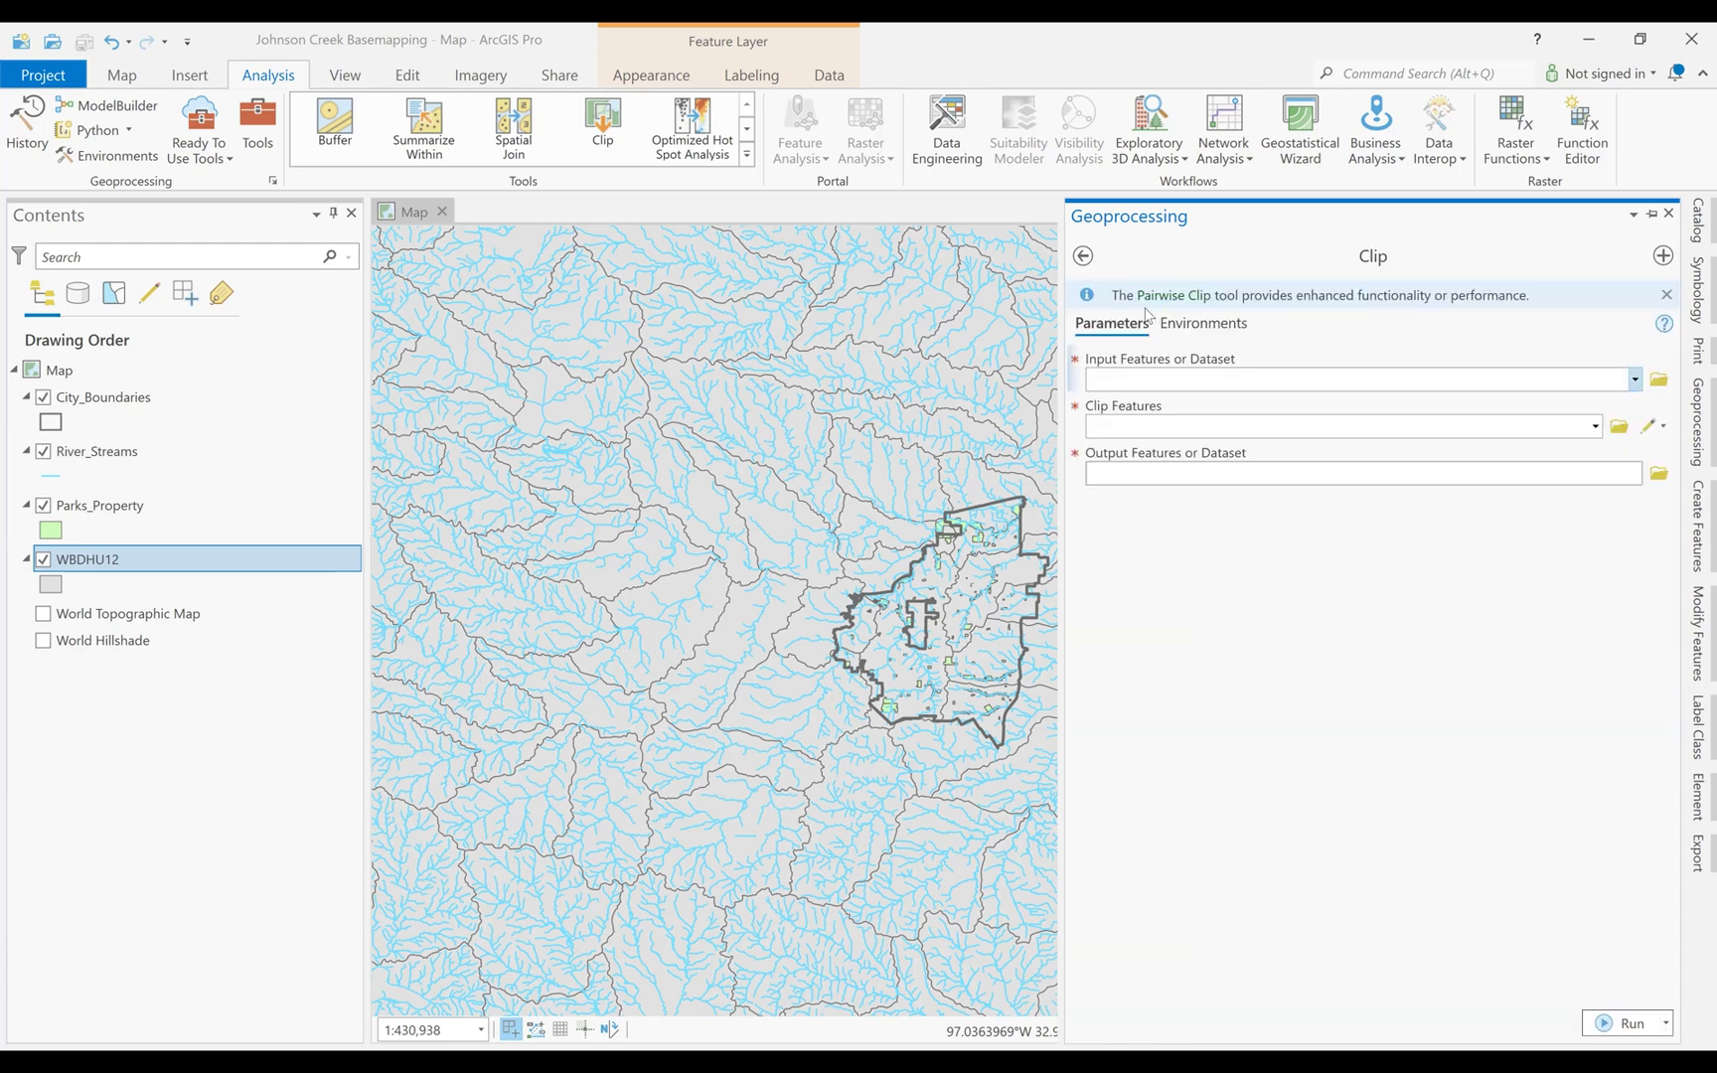
click(1190, 376)
click(1635, 381)
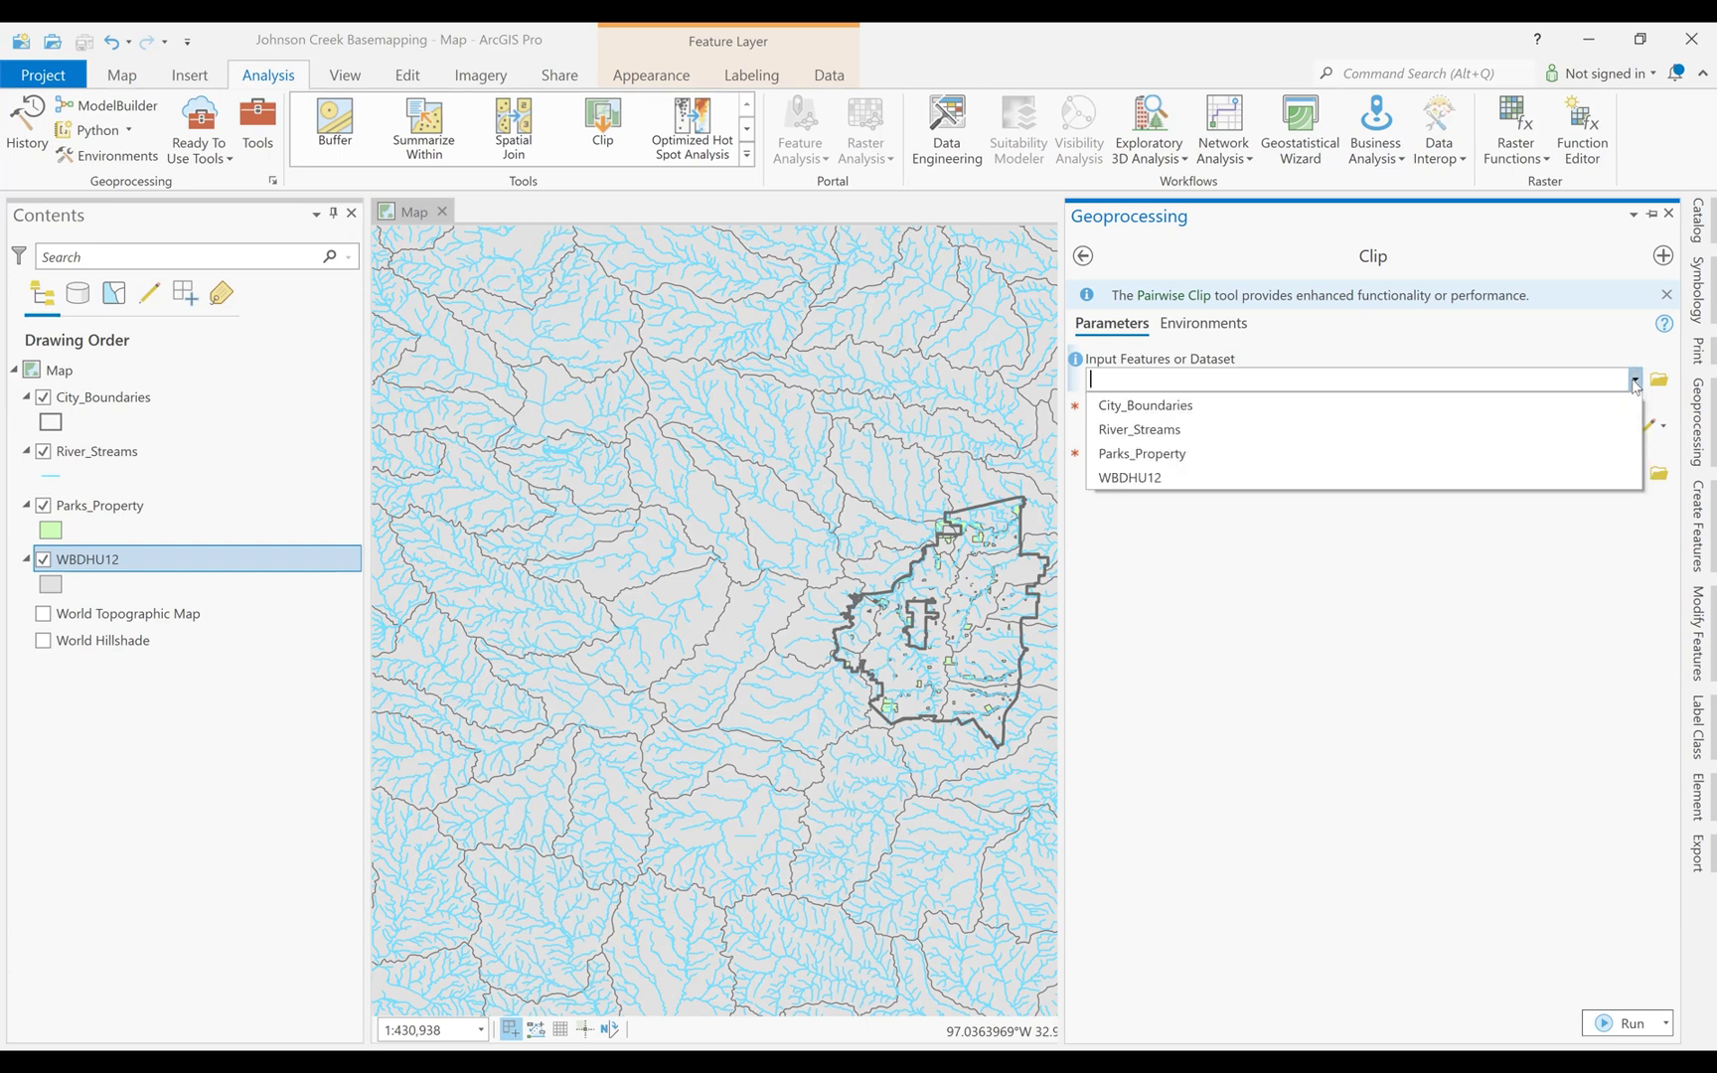
click(1567, 434)
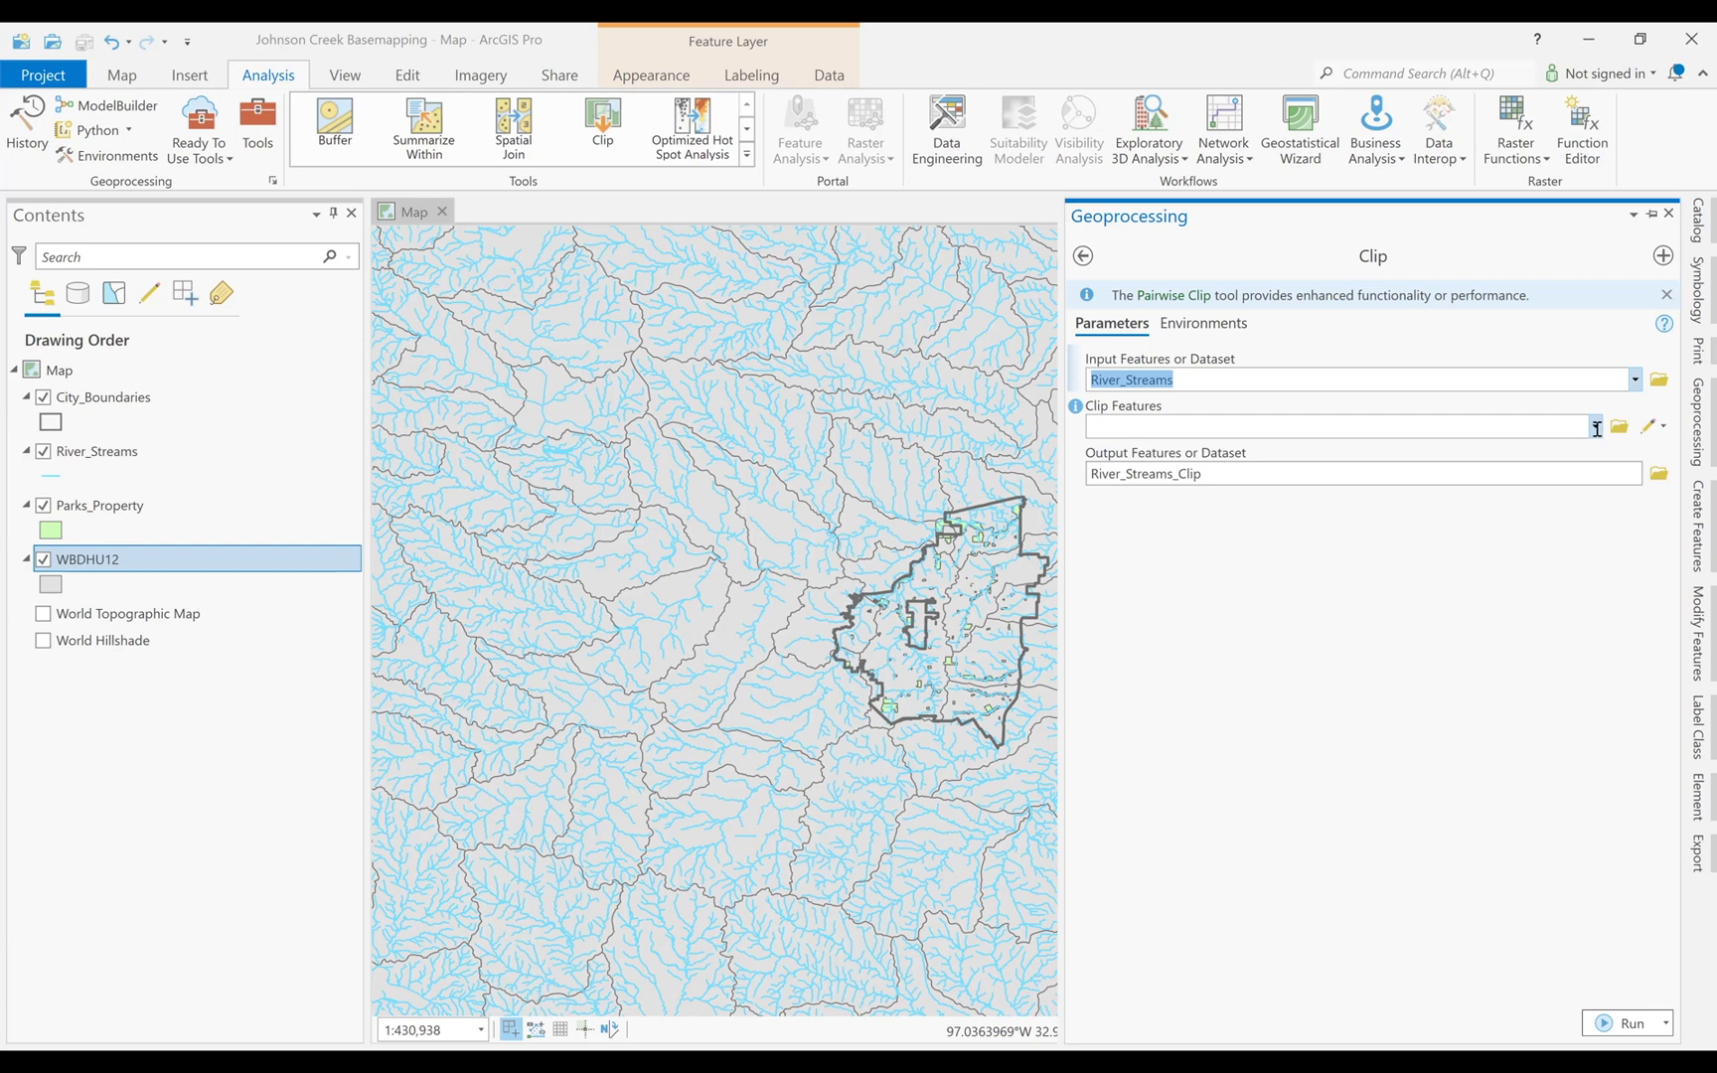
click(1597, 428)
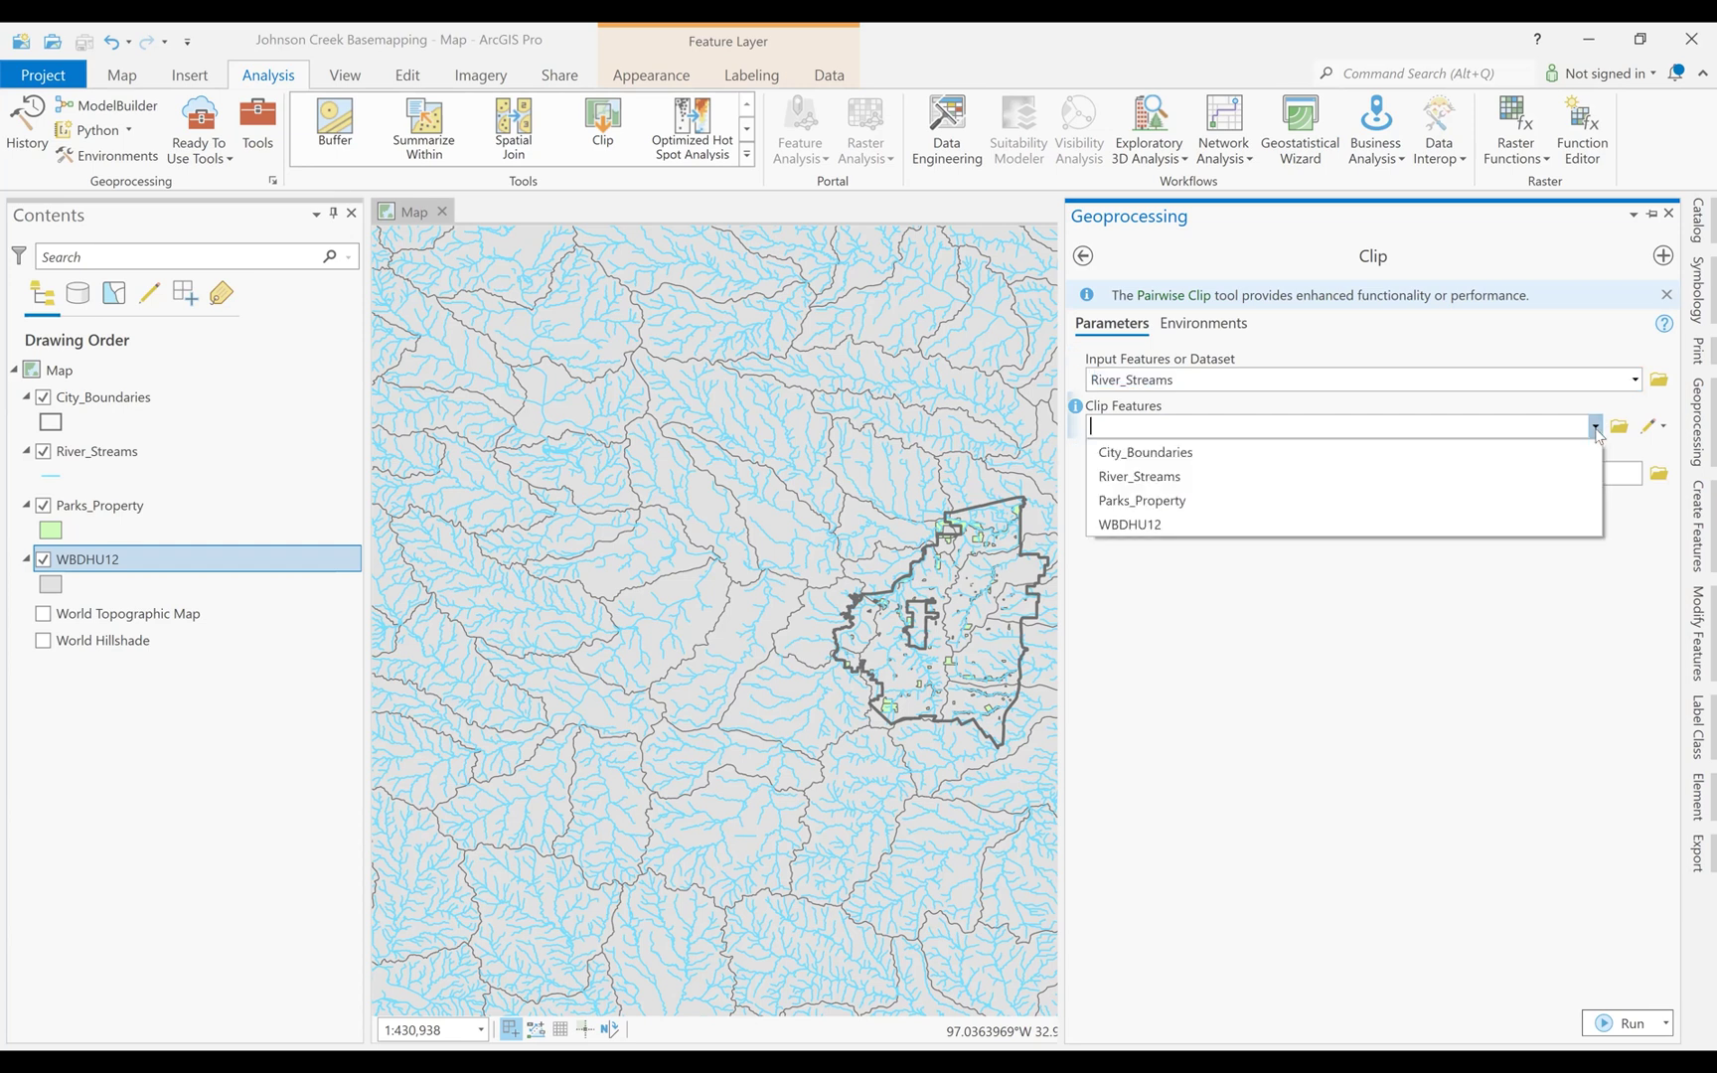
click(1533, 462)
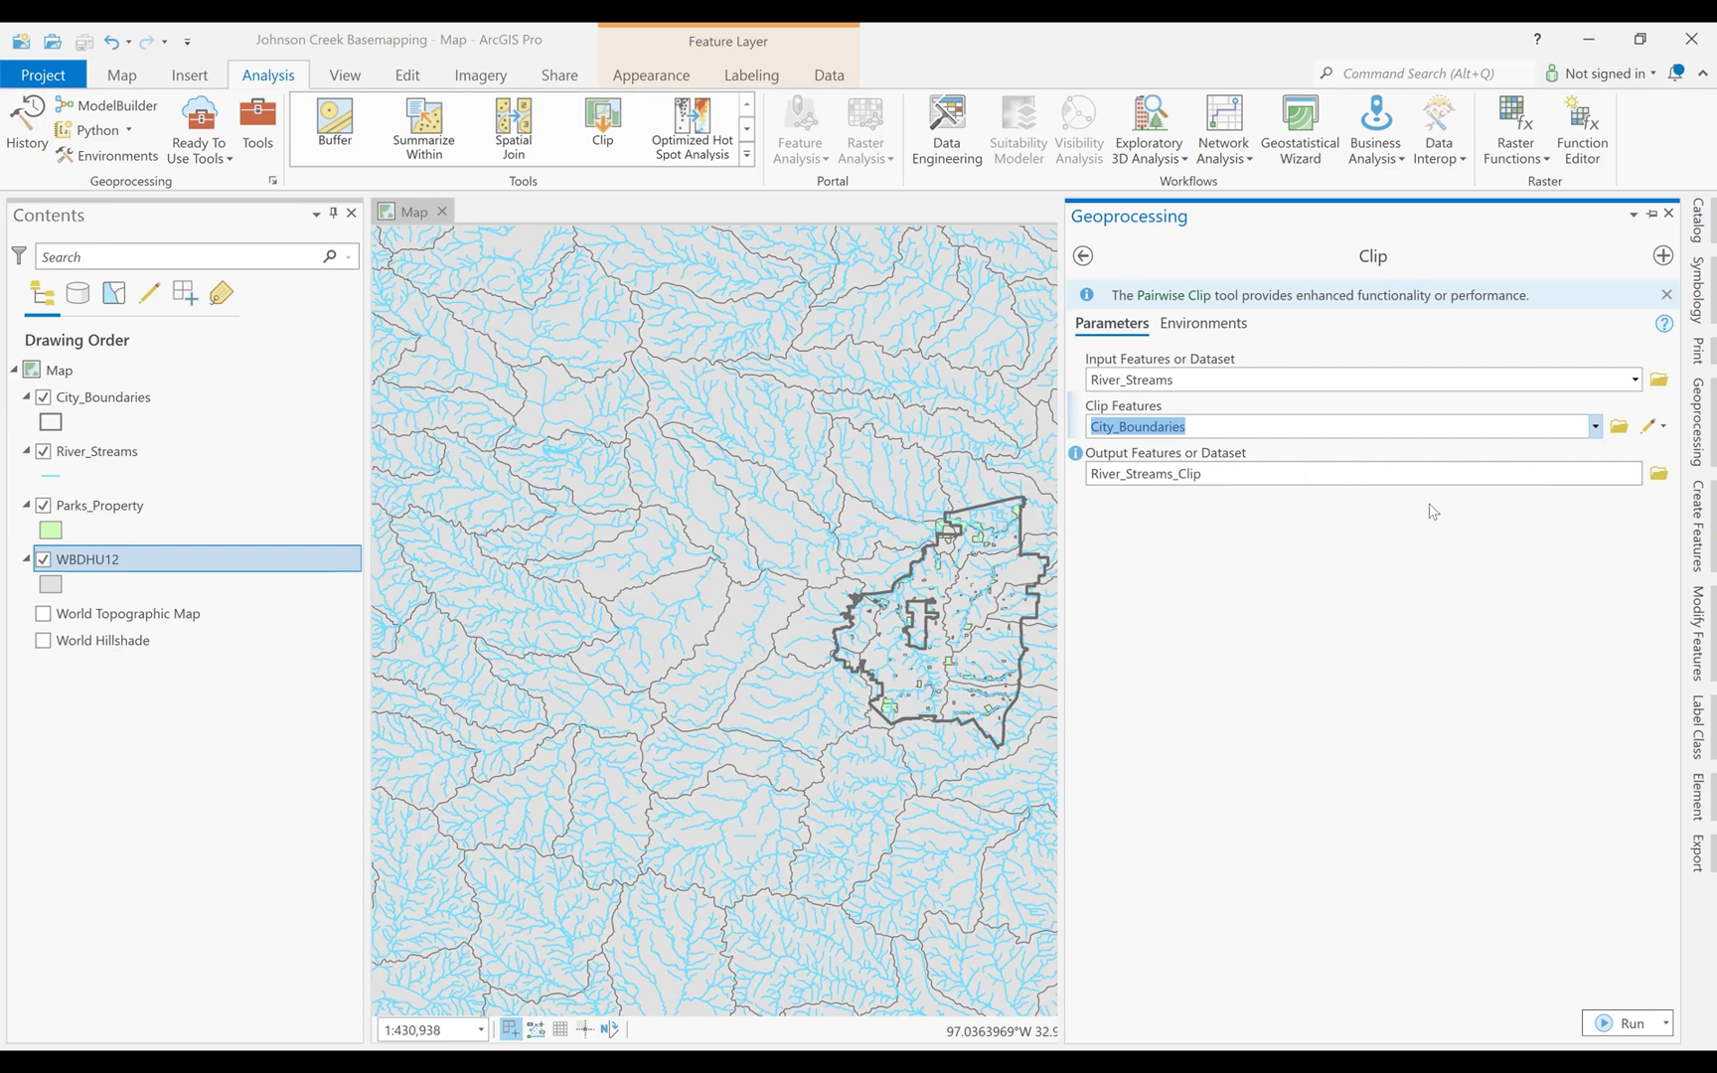
Name the clip output Rivers_Streams_Arlington in the Johnson Creek Basemapping Shapefiles folder
click(1659, 474)
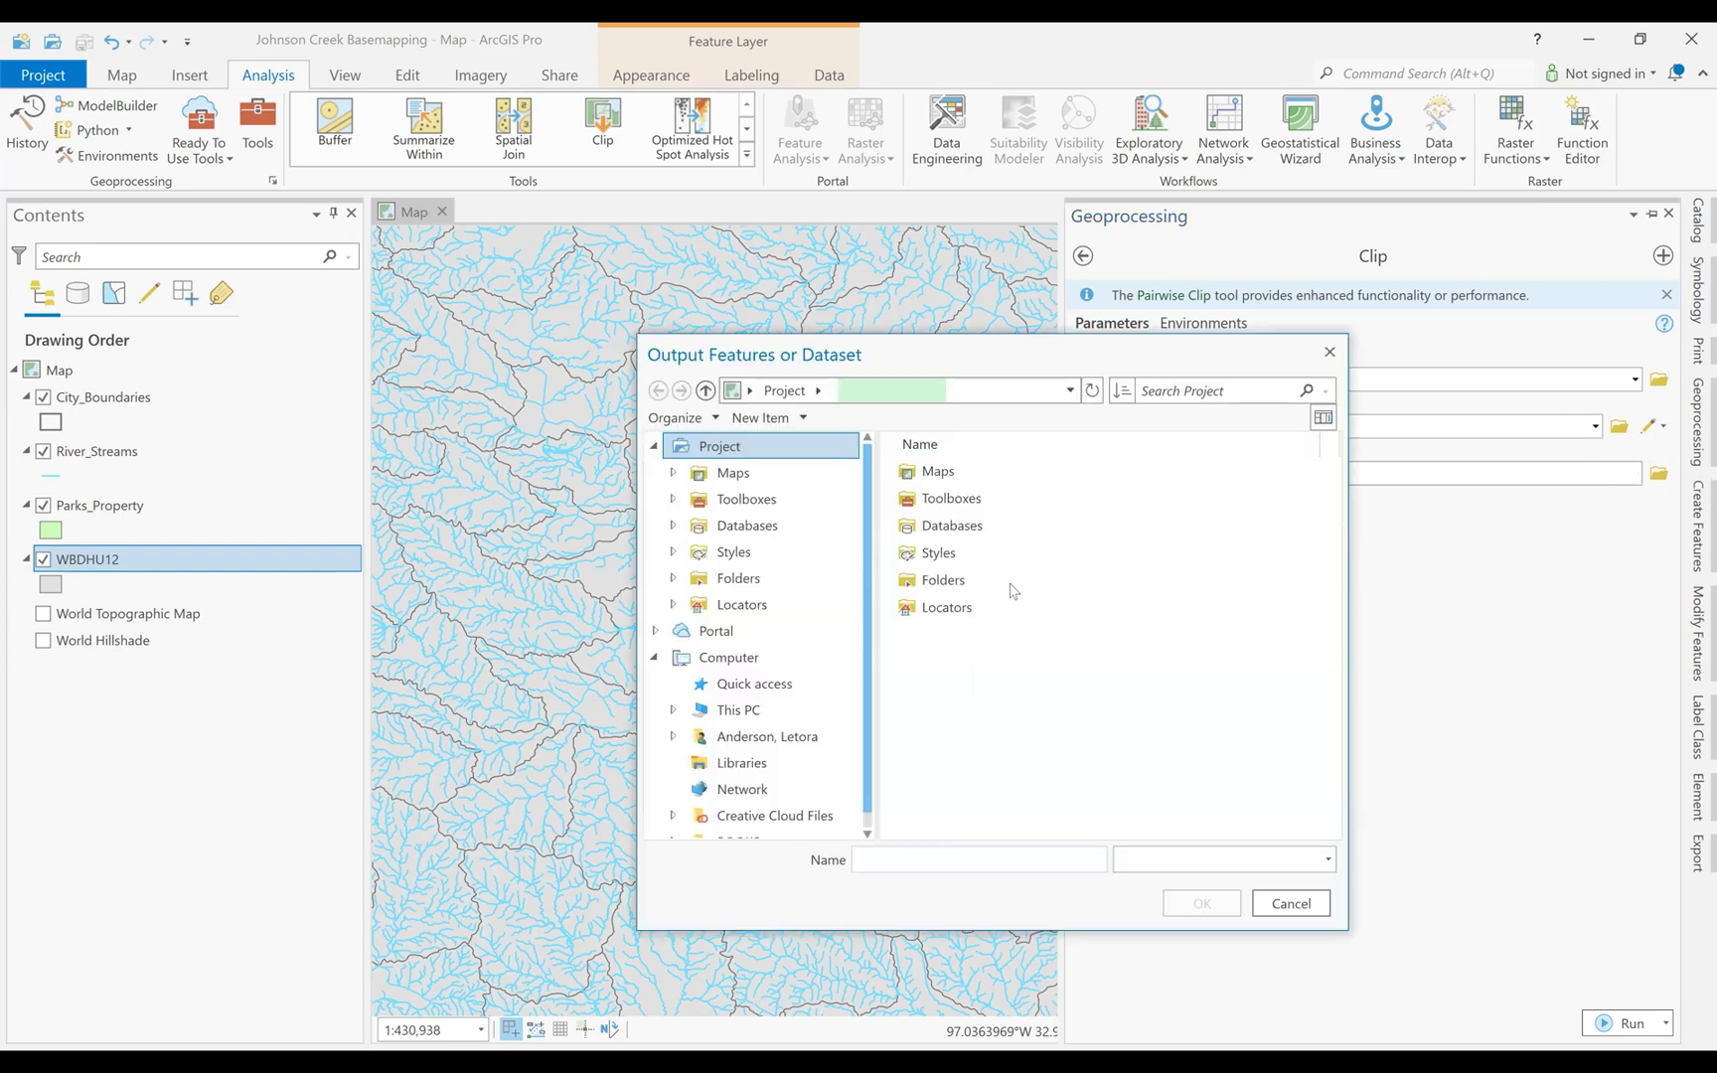
click(770, 737)
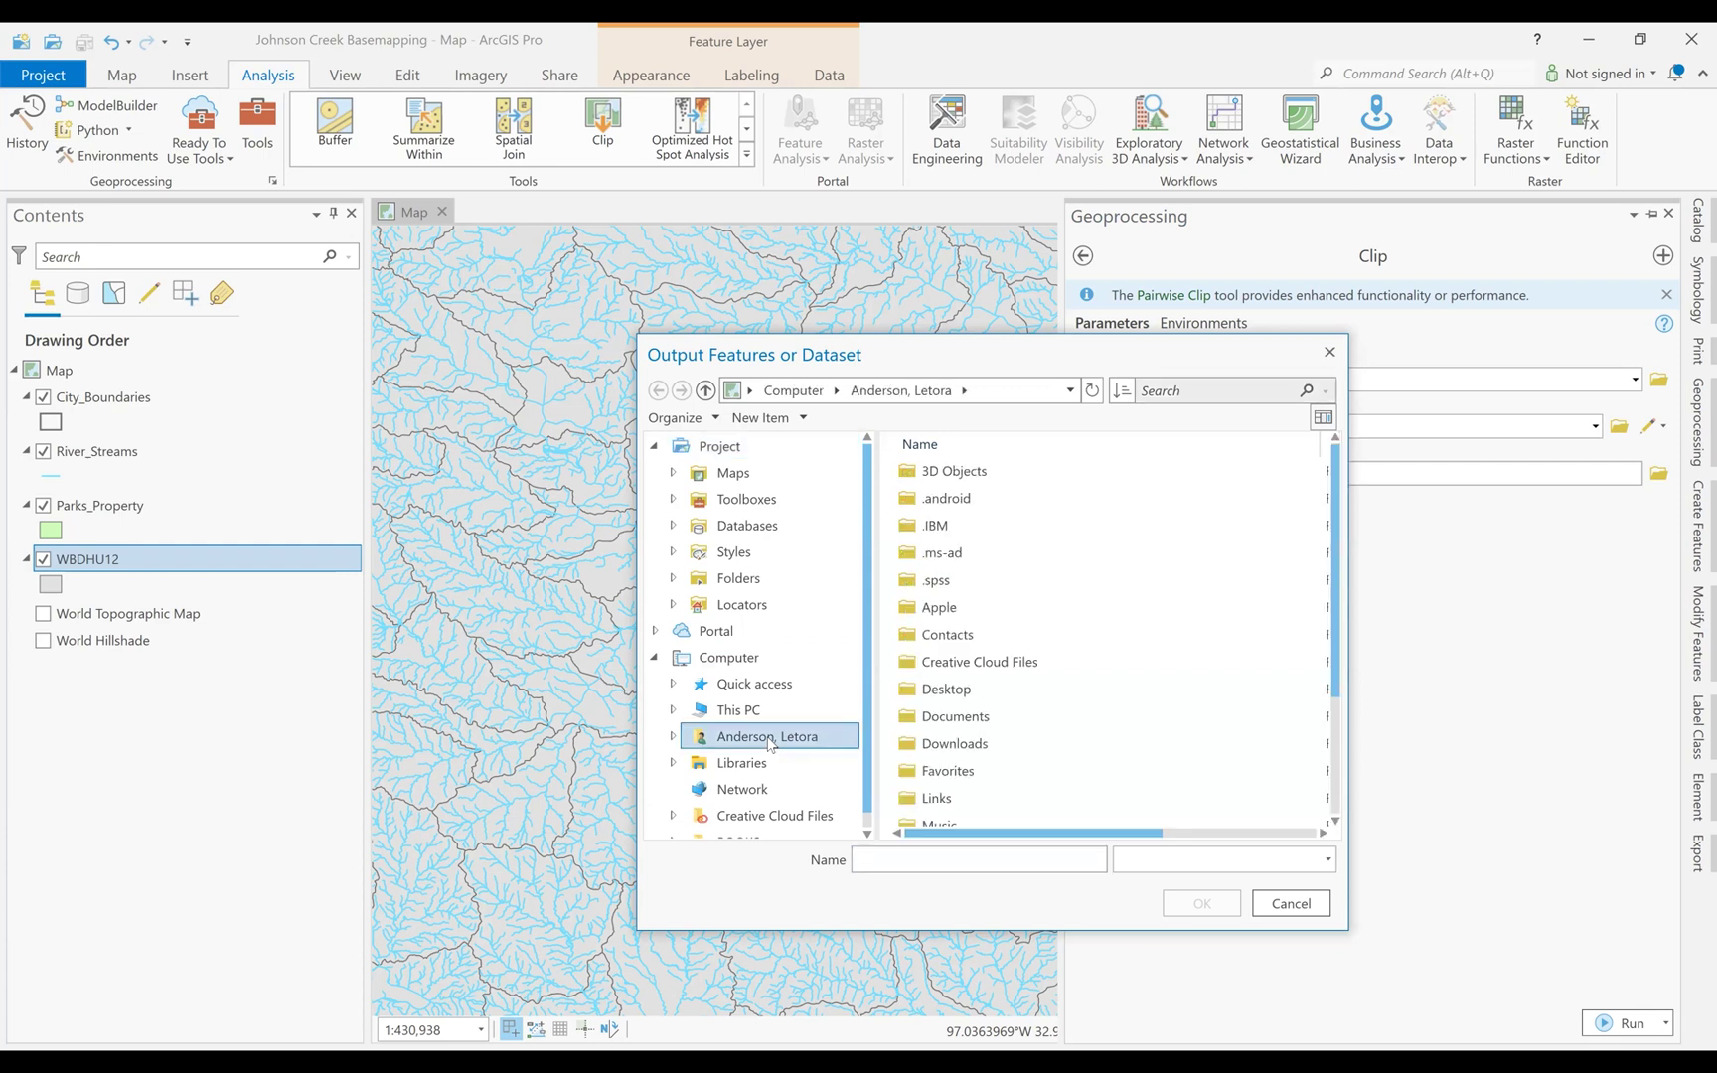
click(739, 578)
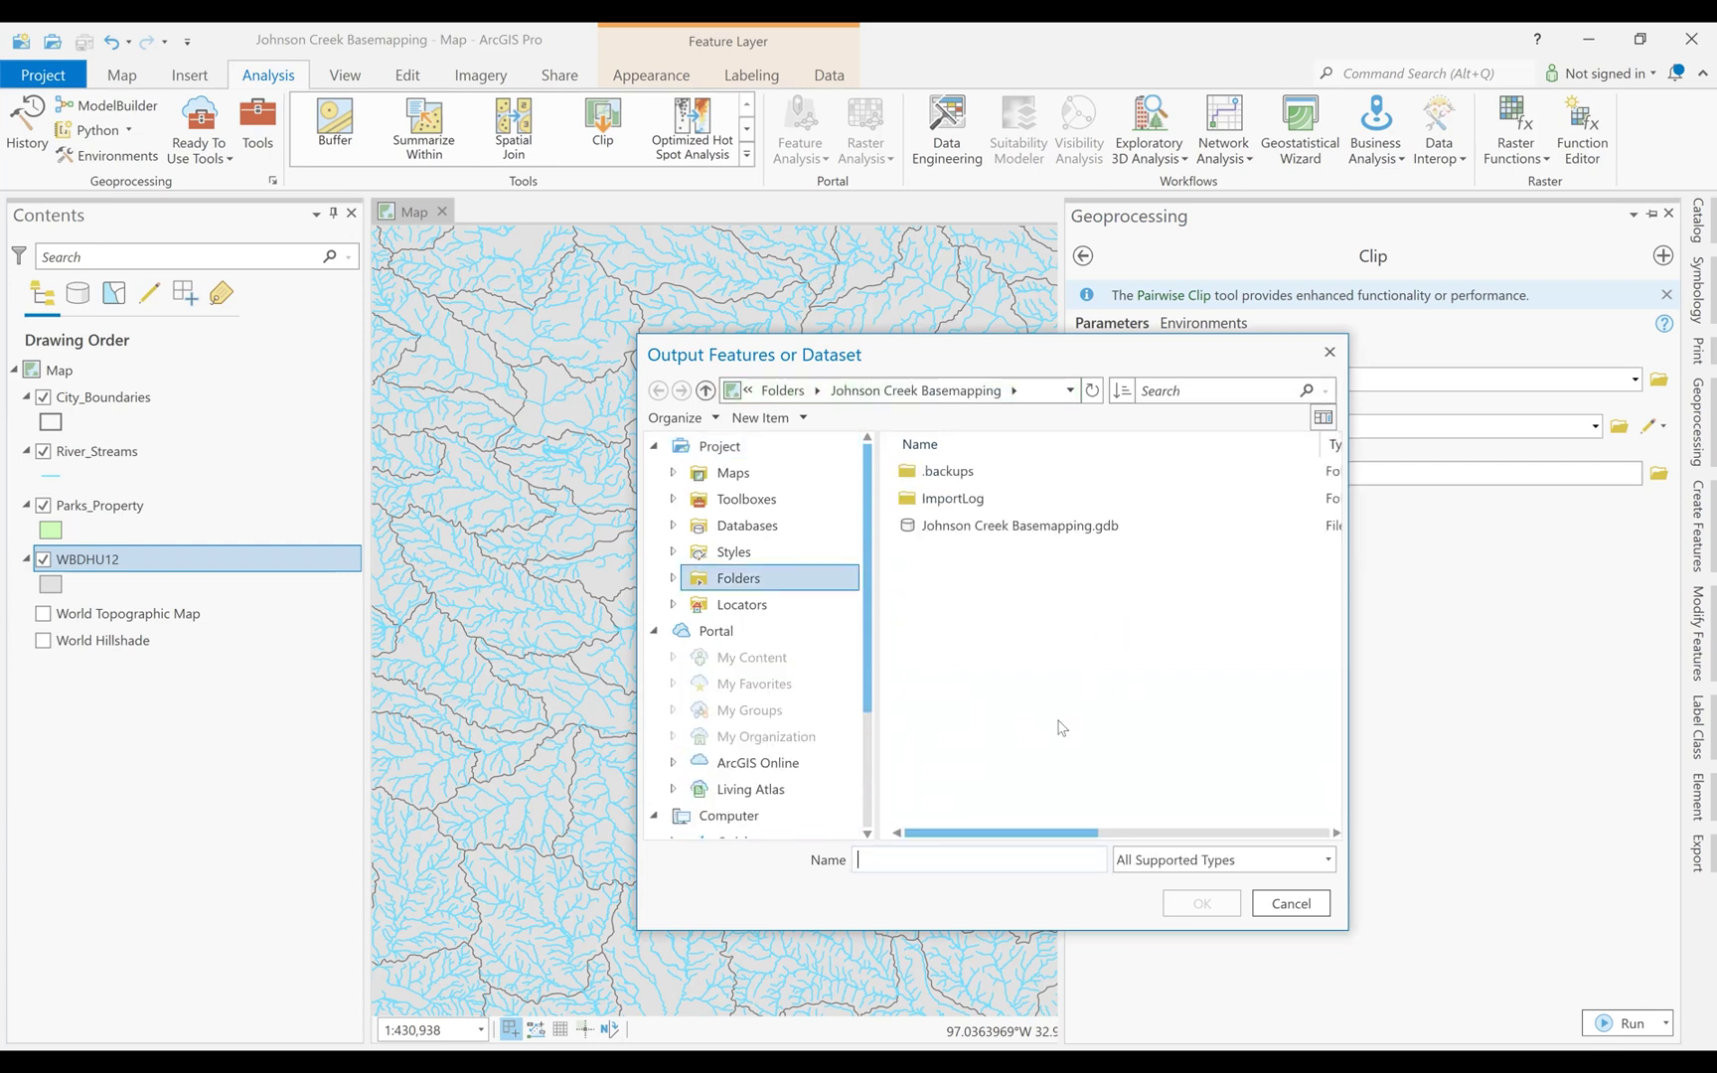
click(981, 536)
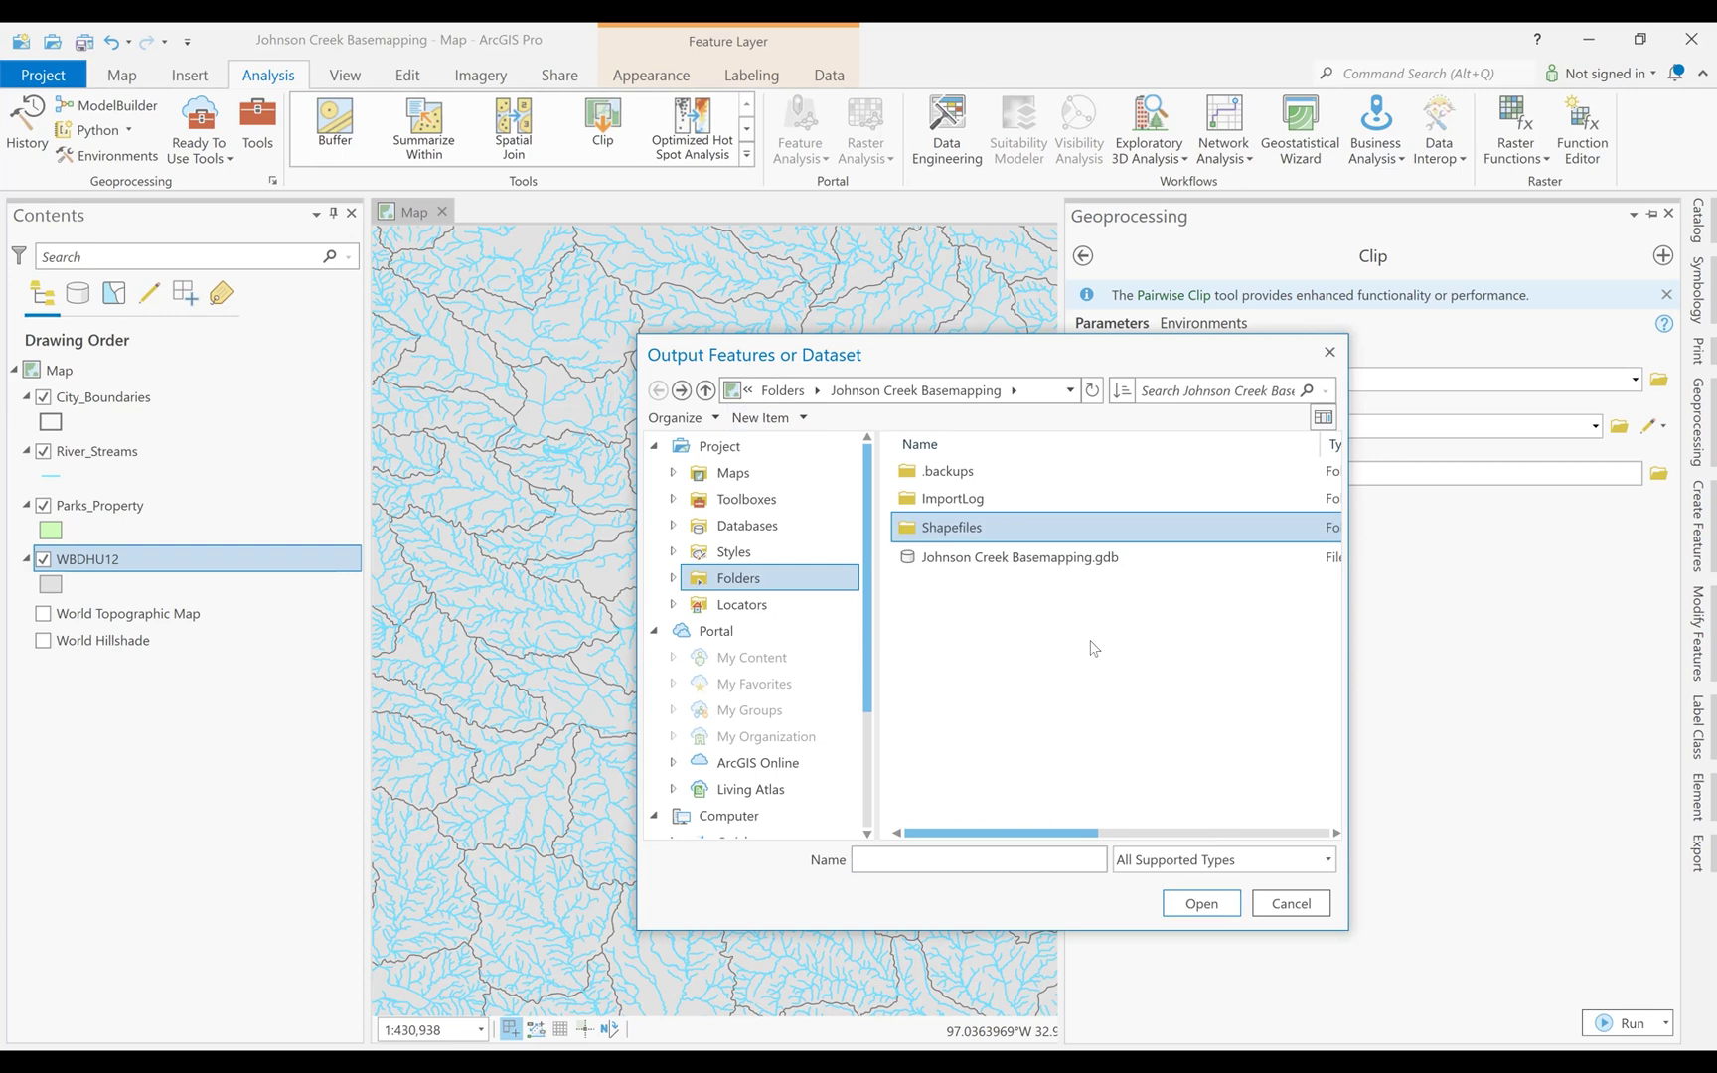
double_click(1029, 534)
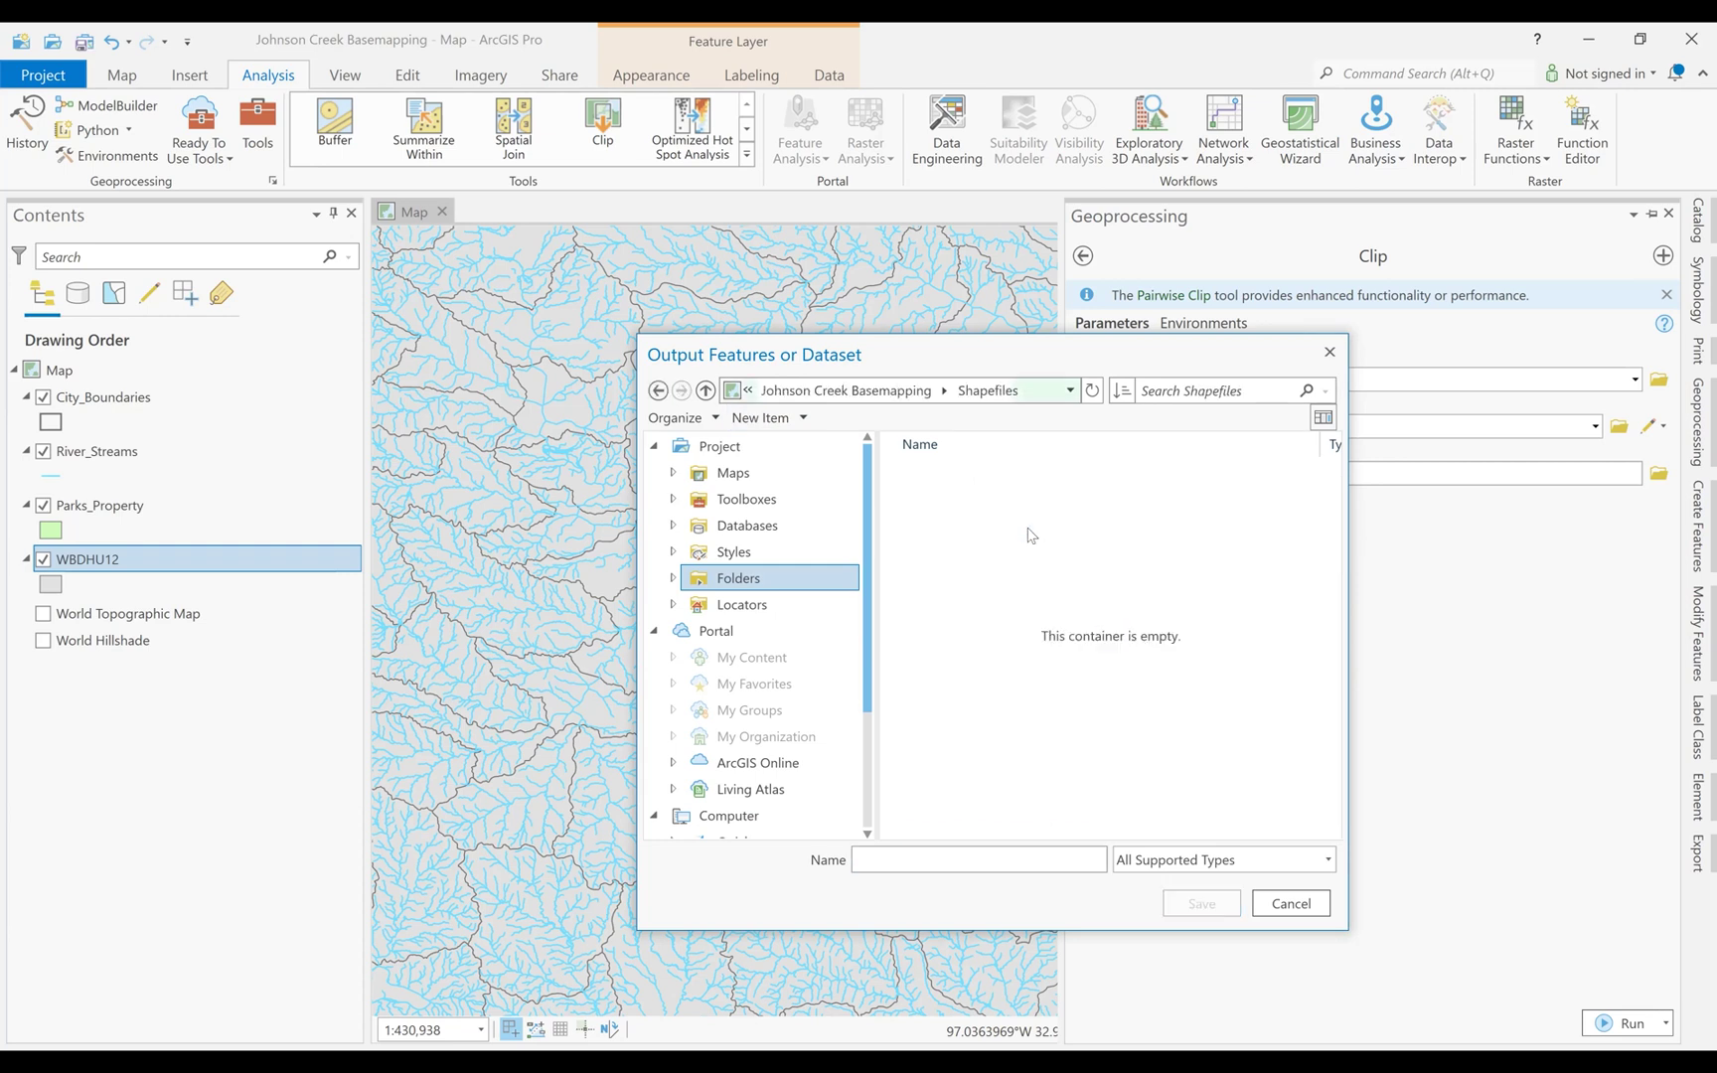
click(959, 859)
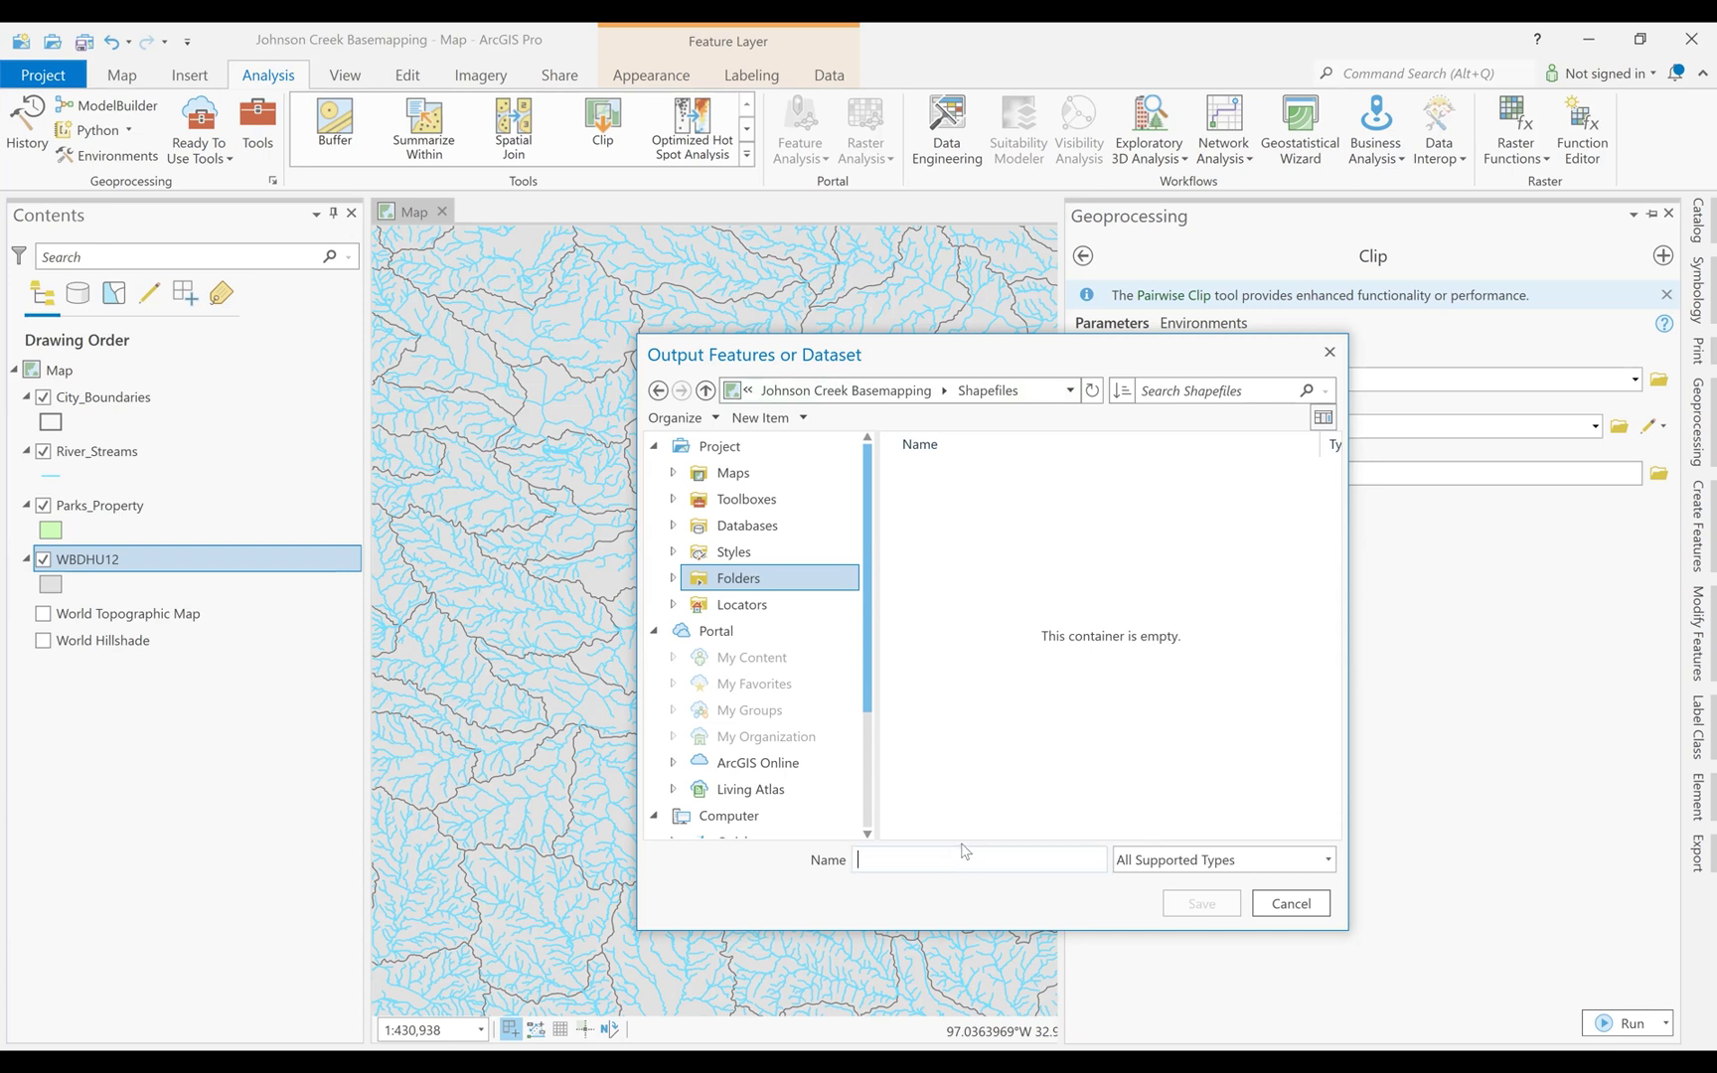
text(Rivers)
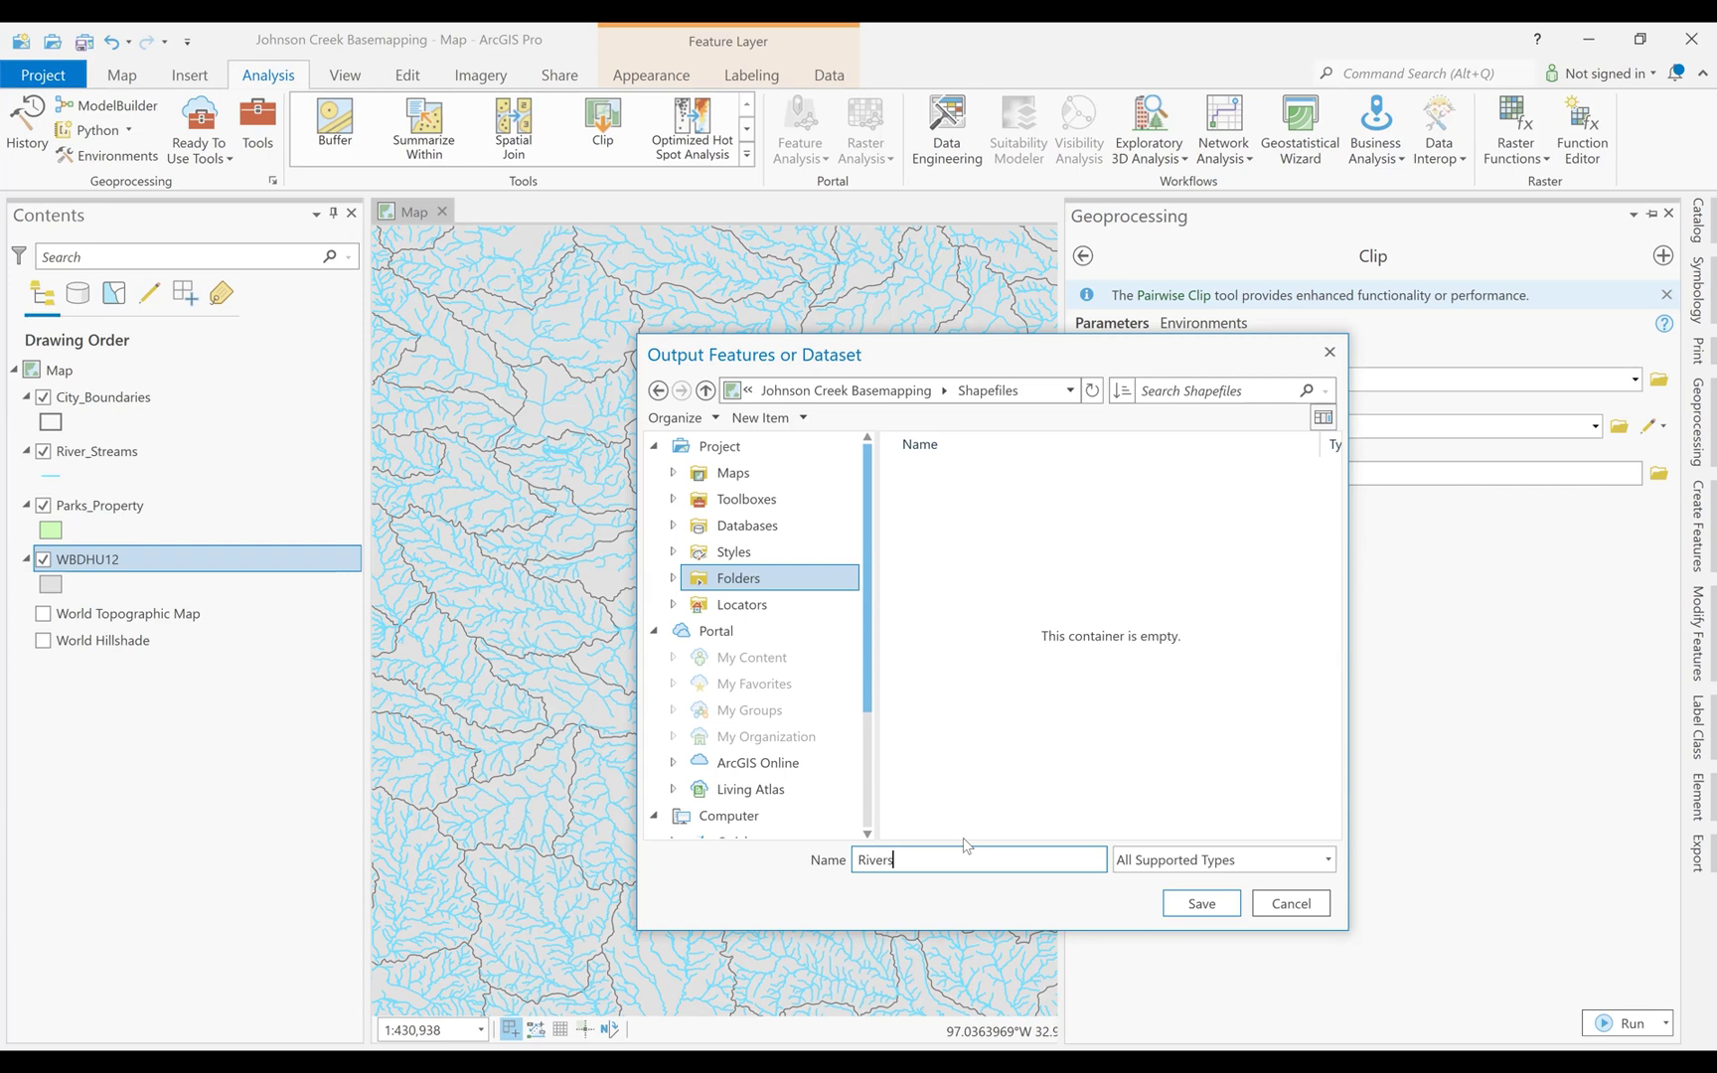
text(_Streams_Arlington)
Save the output location and run the Clip, adding Rivers_Streams_Arlington to the map
click(1181, 898)
click(1620, 1026)
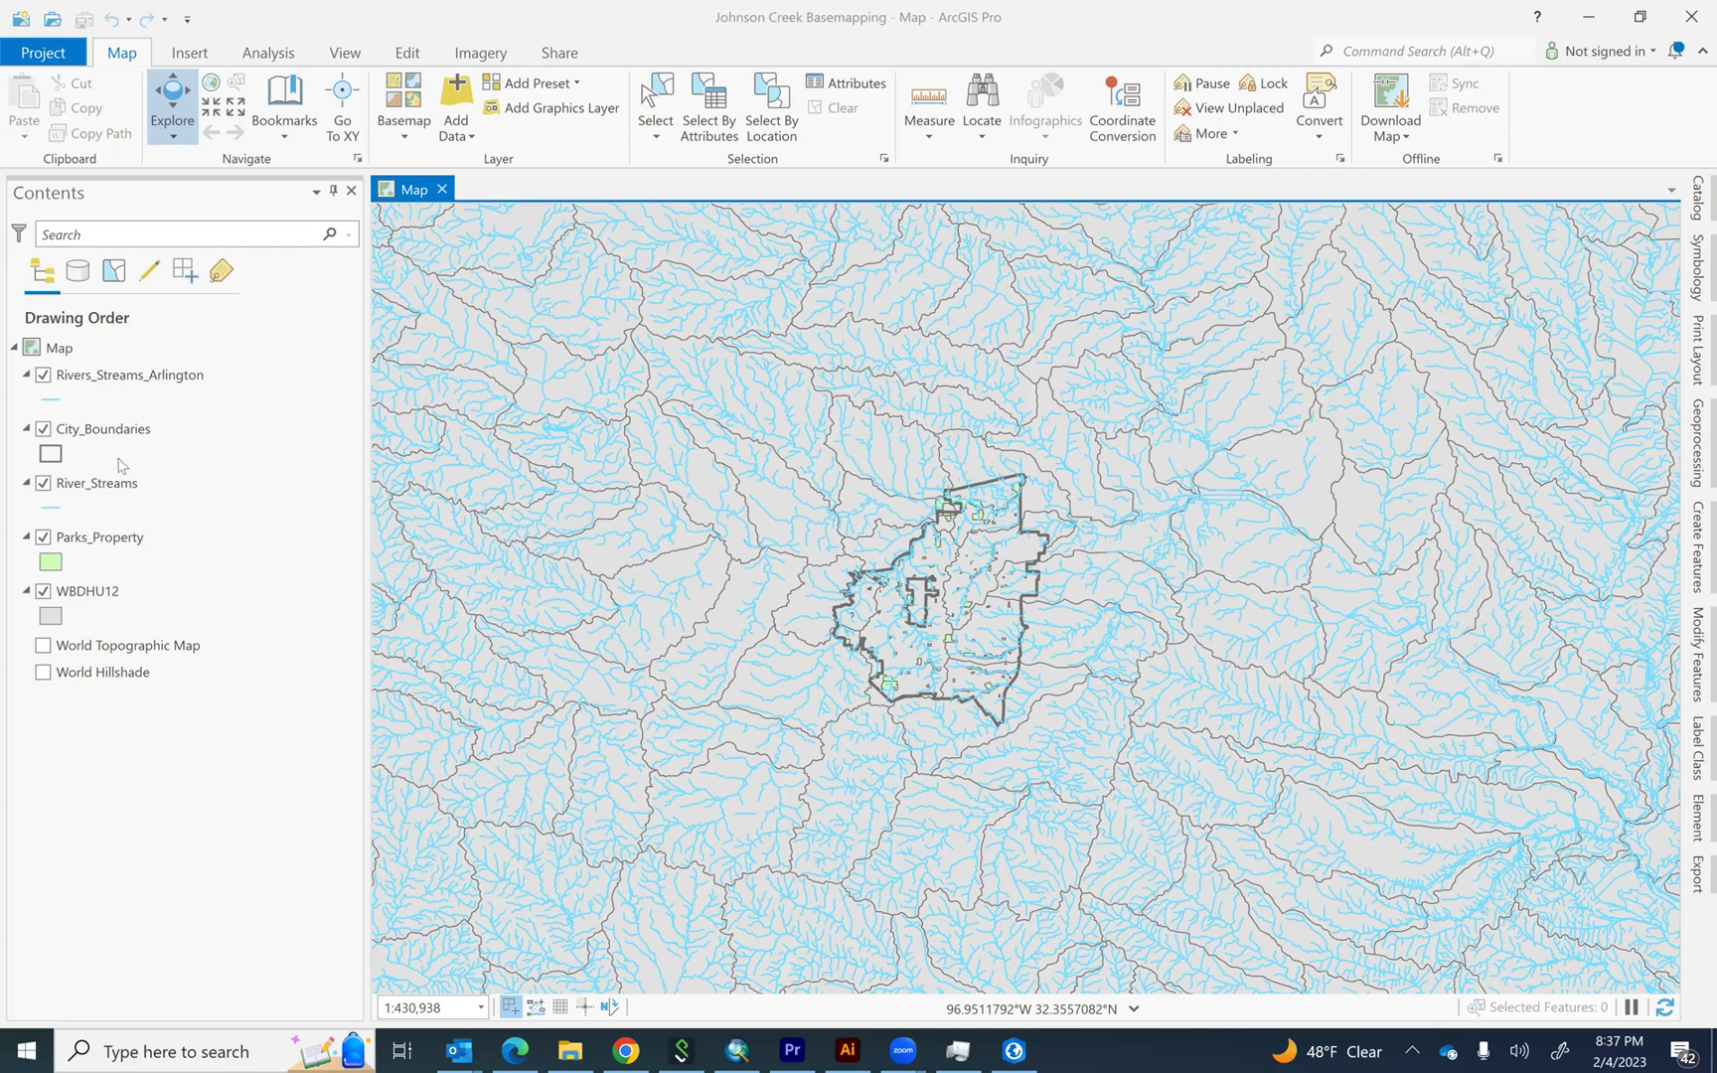
Turn off the original River_Streams layer's visibility in Contents
click(50, 495)
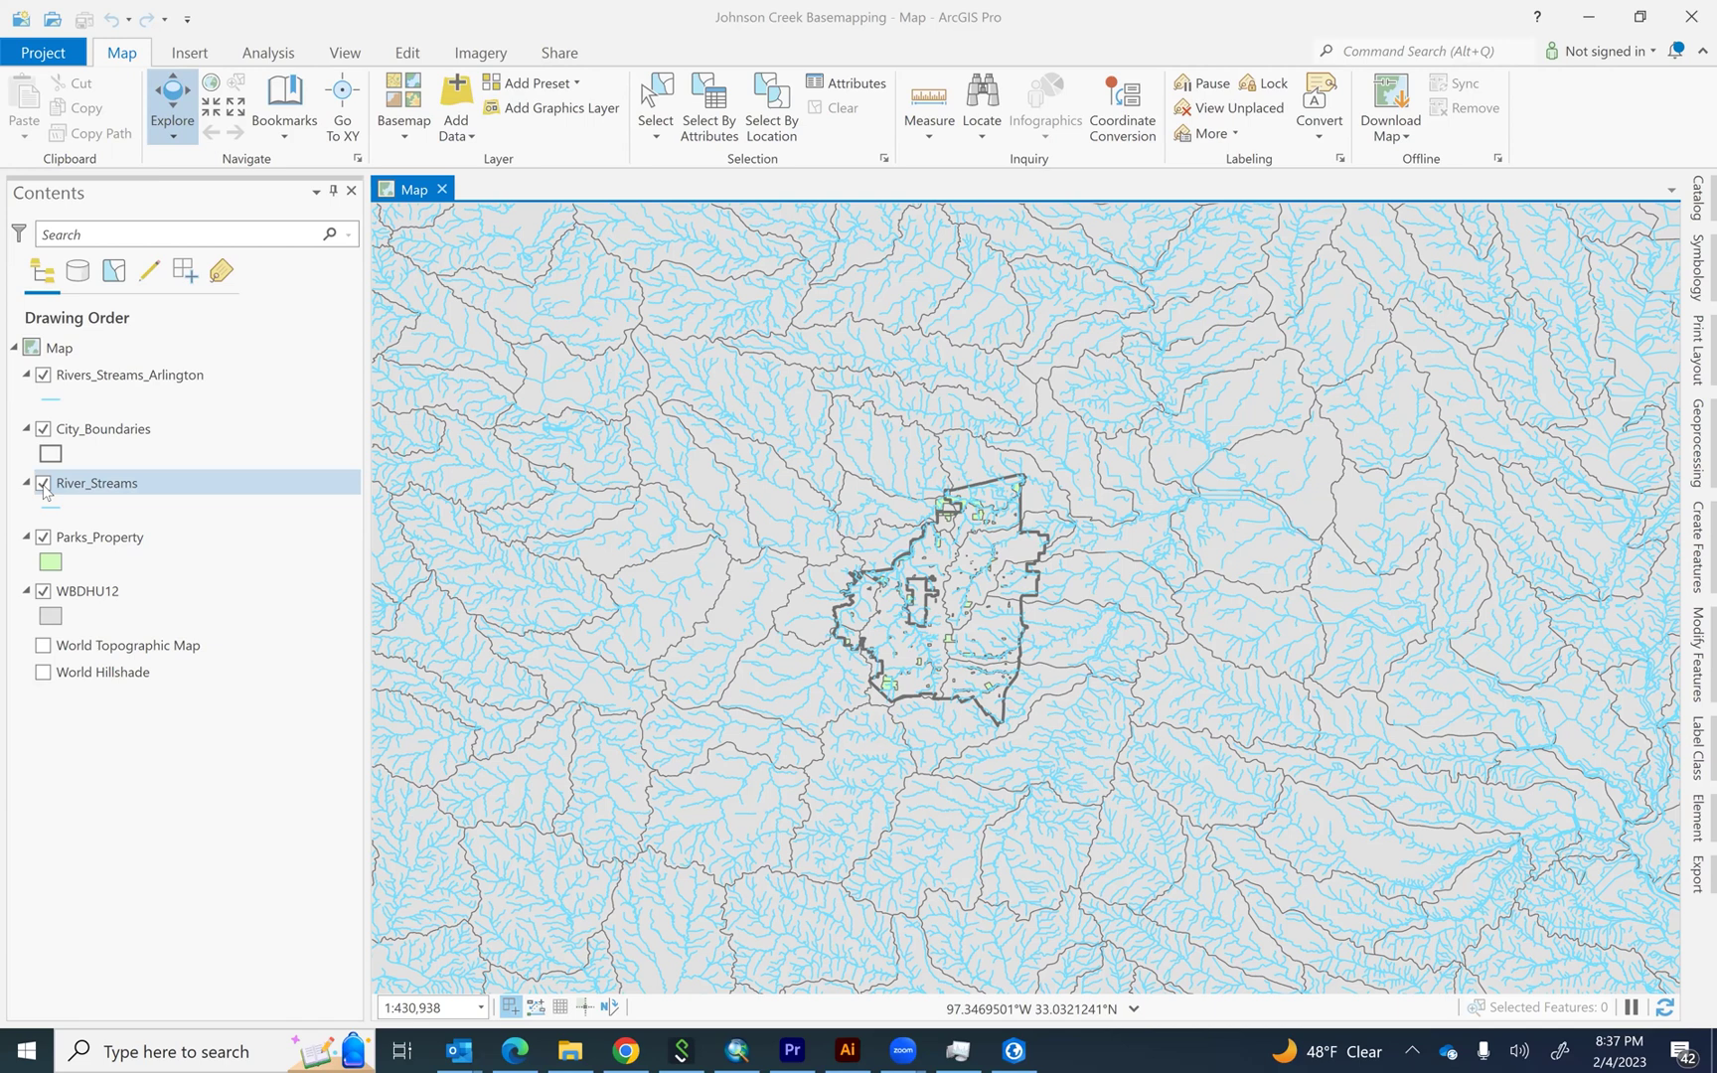
click(43, 484)
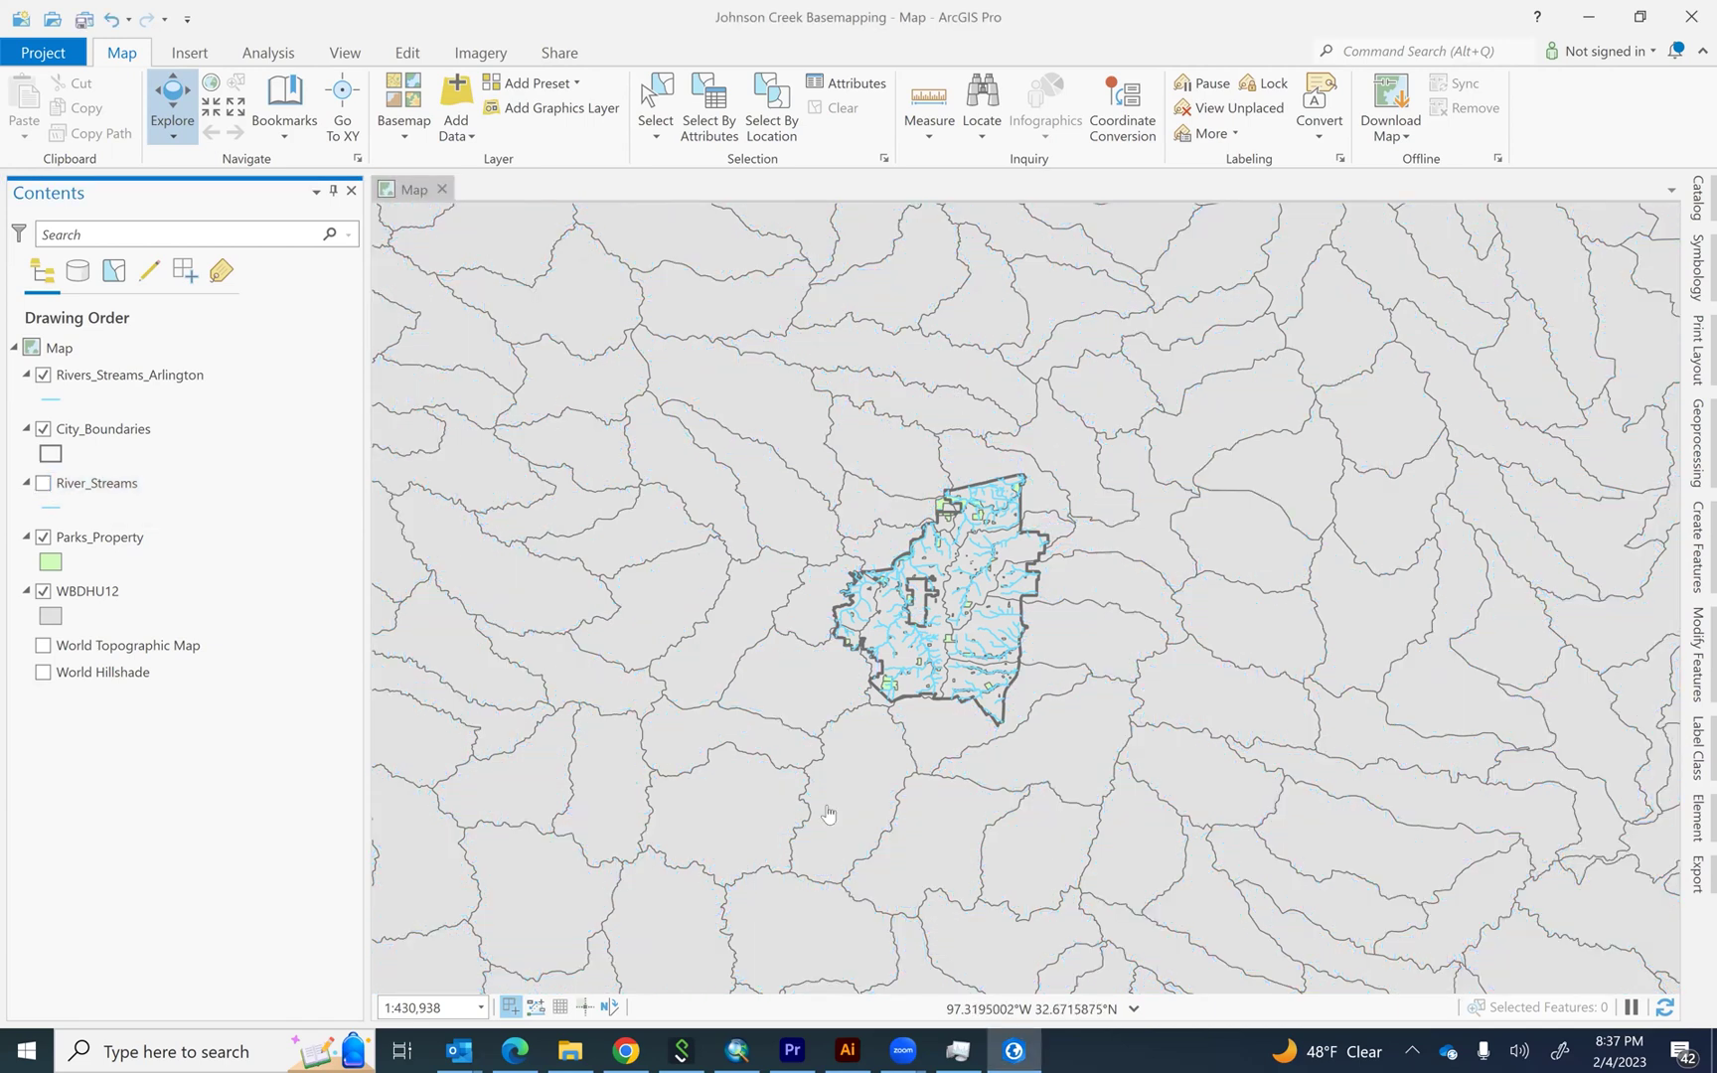